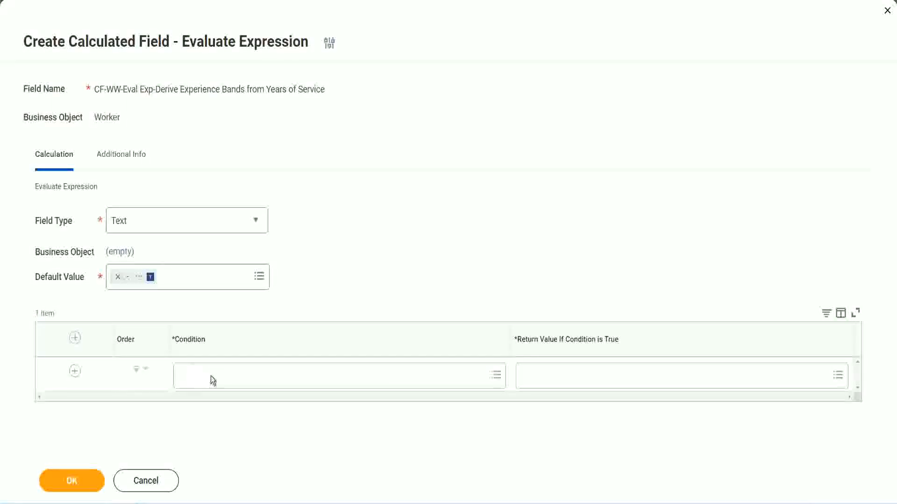
- Switch to Notepad++ and copy the Field 1 name, "CF-WW-TF-Length of Service between 0 and 7 years"
{"action": "left_click", "coordinate": [212, 381]}
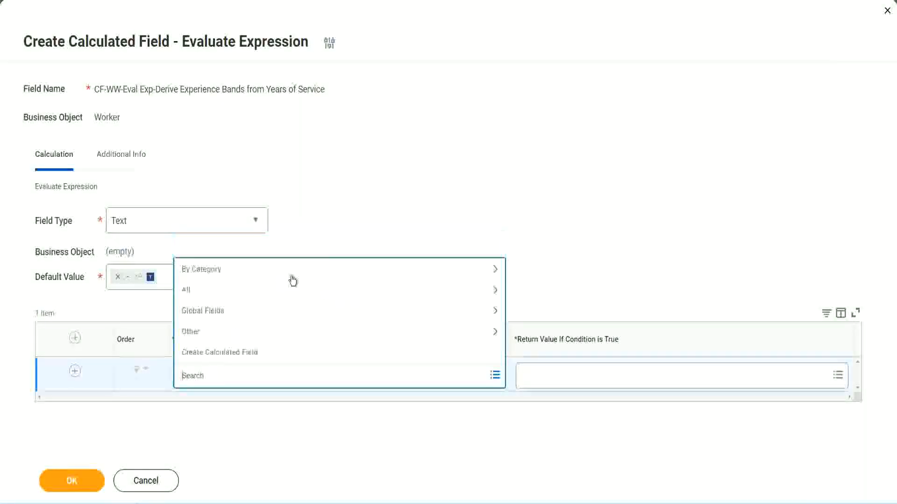
{"action": "left_click", "coordinate": [345, 213]}
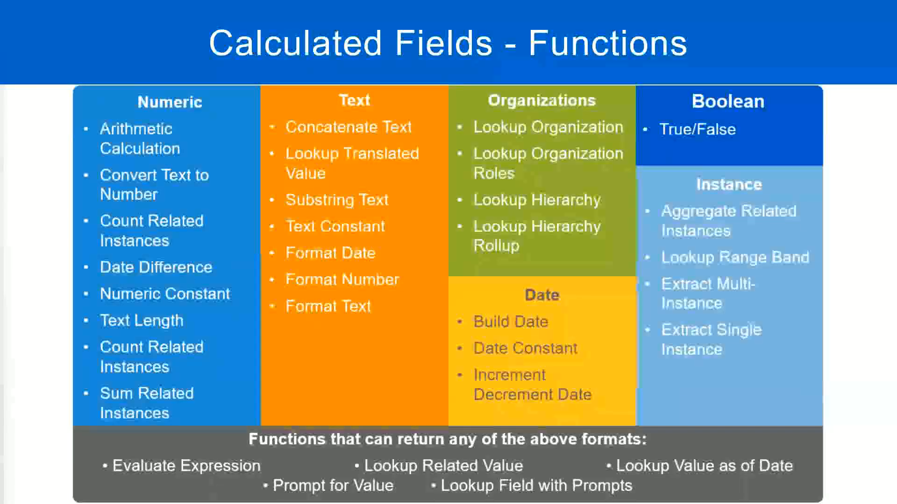
{"action": "key", "text": "alt+Tab"}
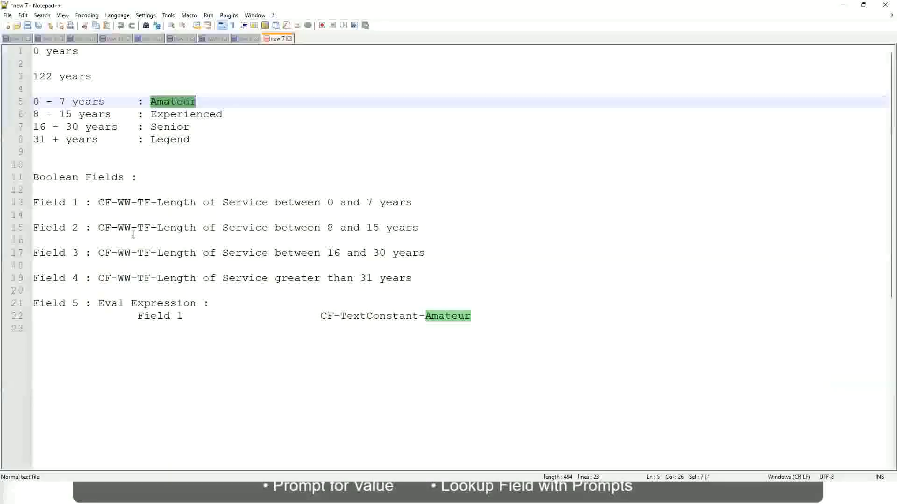
{"action": "left_click_drag", "start_coordinate": [98, 203], "coordinate": [413, 206]}
{"action": "key", "text": "ctrl+c"}
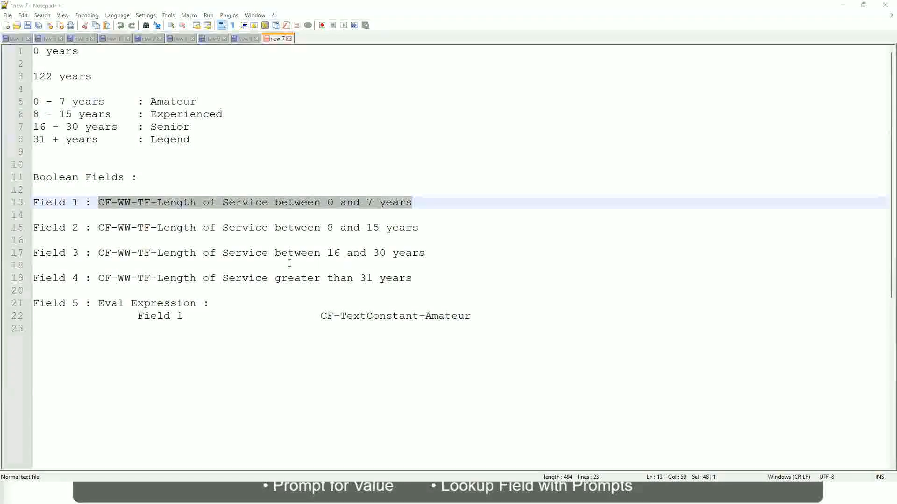
- Back in Workday, set the first row's condition to CF-WW-TF-Length of Service between 0 and 7 years
{"action": "key", "text": "alt+Tab"}
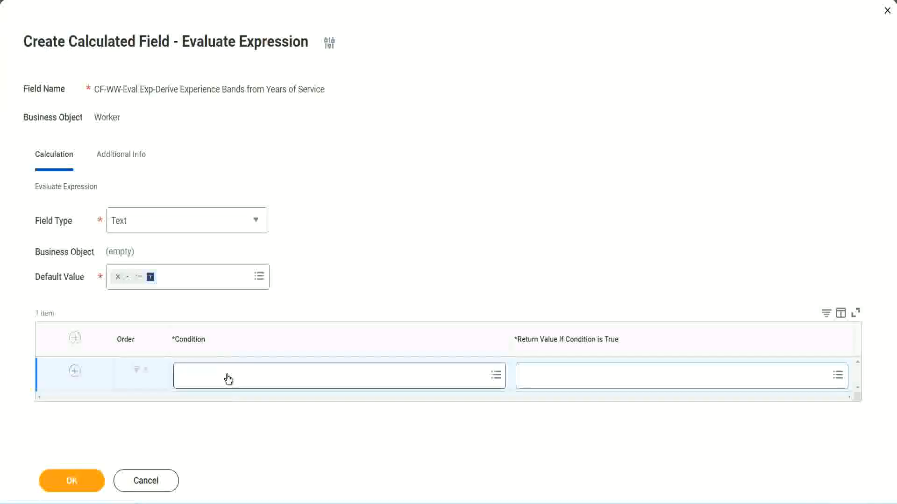
{"action": "left_click", "coordinate": [228, 378]}
{"action": "key", "text": "ctrl+v"}
{"action": "key", "text": "Return"}
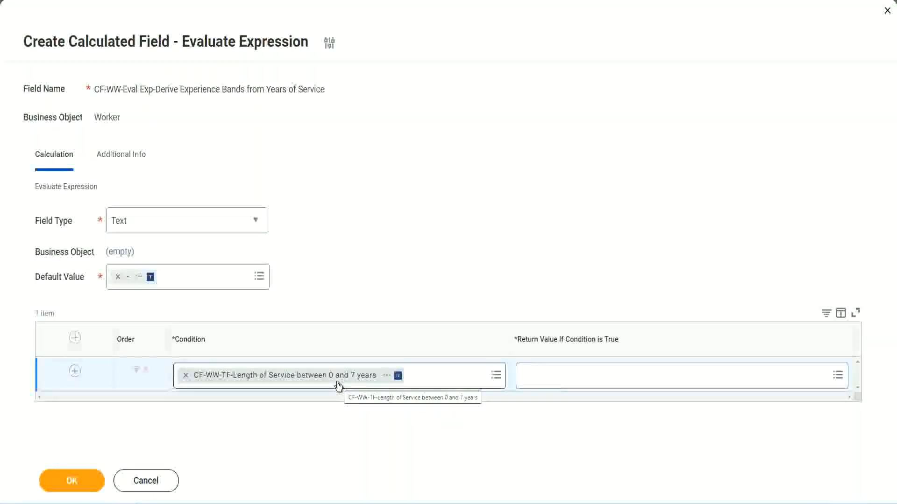
{"action": "left_click", "coordinate": [583, 382]}
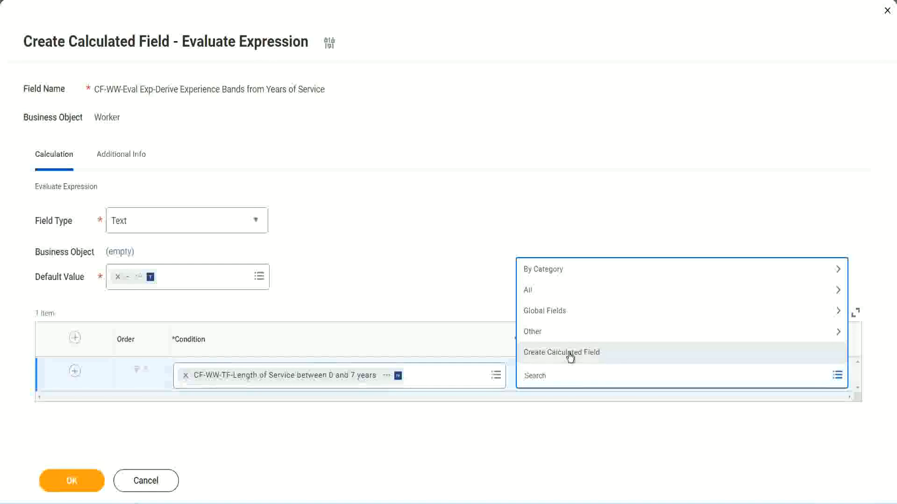
{"action": "left_click", "coordinate": [521, 233]}
{"action": "left_click", "coordinate": [540, 376]}
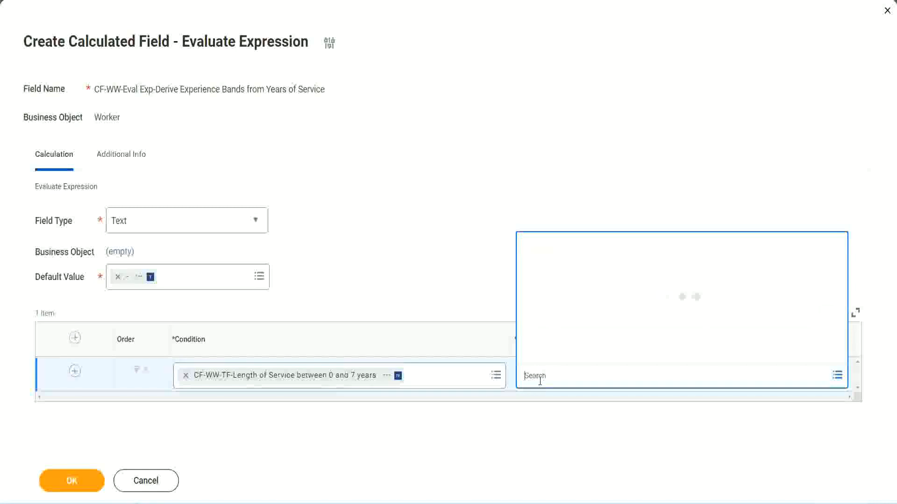
{"action": "type", "text": "Amaterue"}
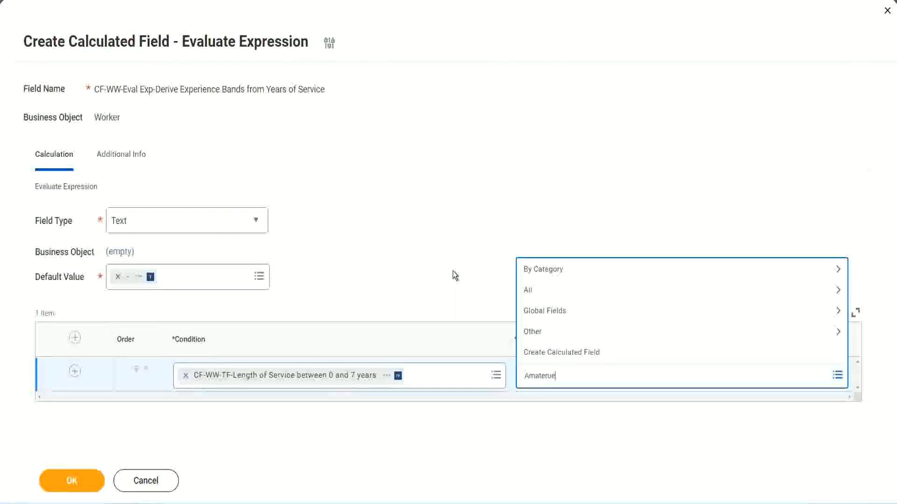
{"action": "key", "text": "Escape"}
{"action": "left_click", "coordinate": [565, 384]}
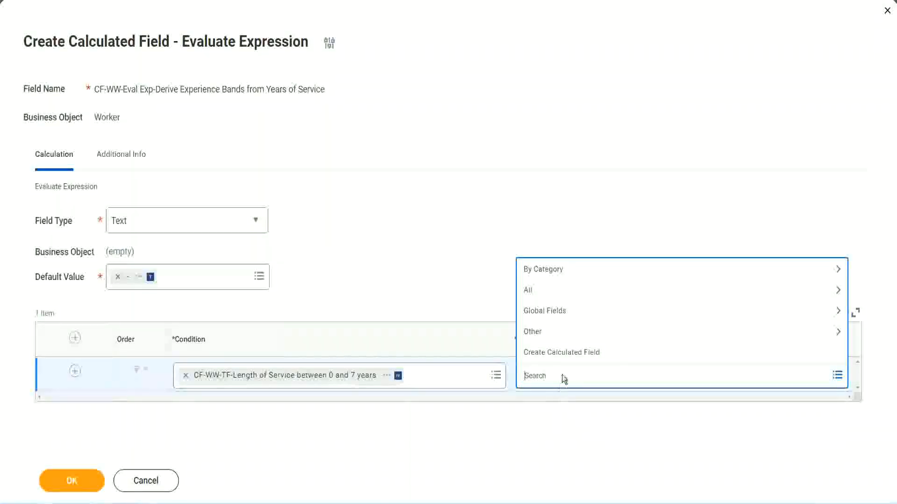
{"action": "left_click", "coordinate": [452, 271]}
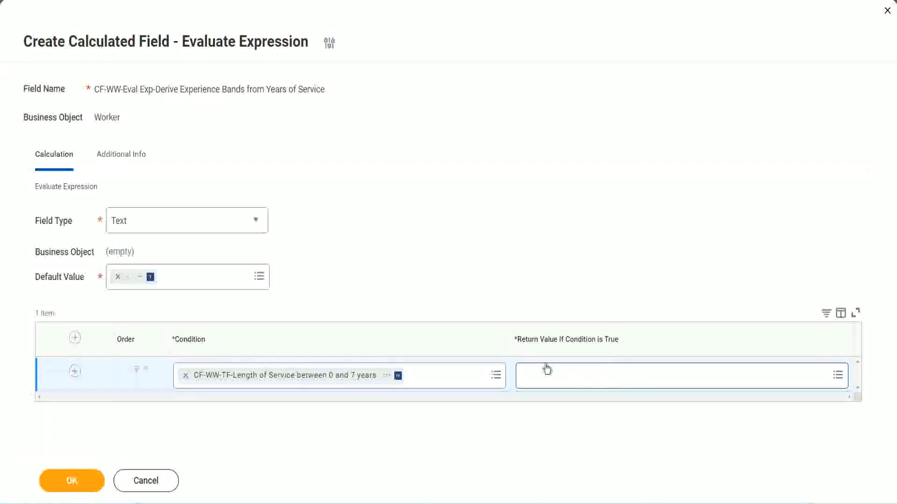
- Start a new calculated field for the first row's return value and name it CF-WW-TC-Amateur
{"action": "left_click", "coordinate": [581, 375]}
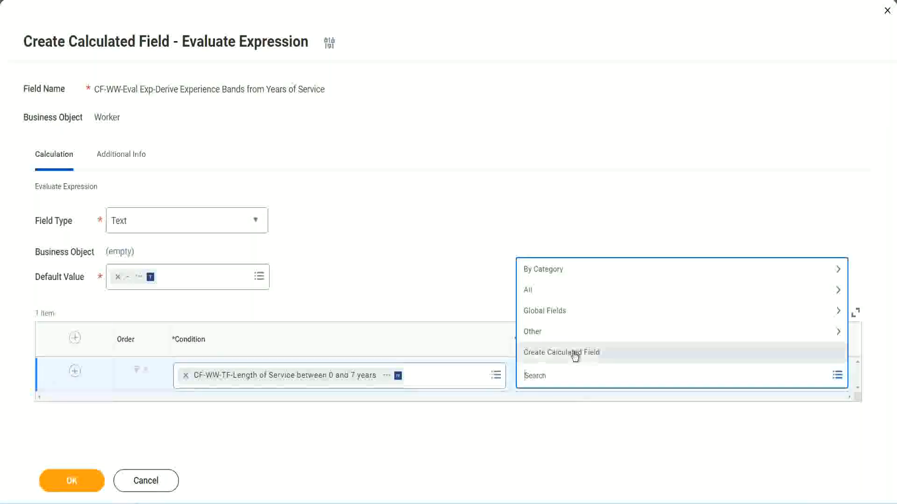
{"action": "left_click", "coordinate": [574, 355]}
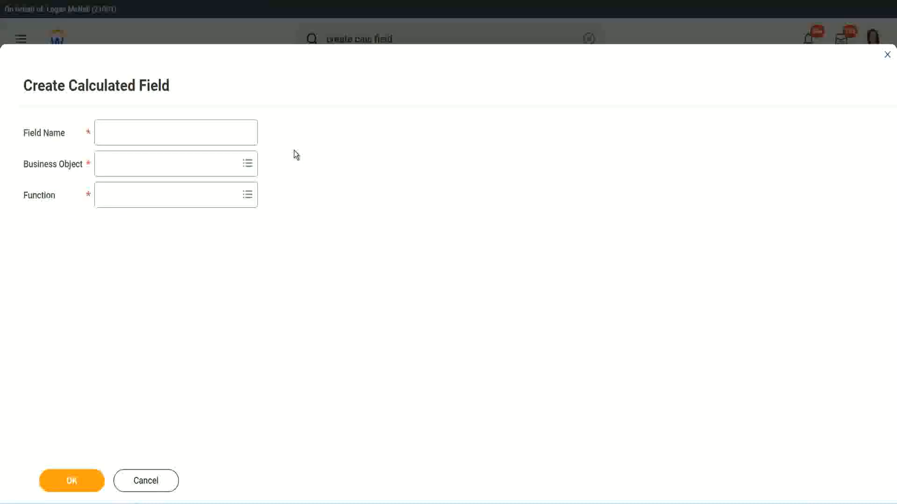
{"action": "left_click", "coordinate": [111, 133]}
{"action": "type", "text": "CF"}
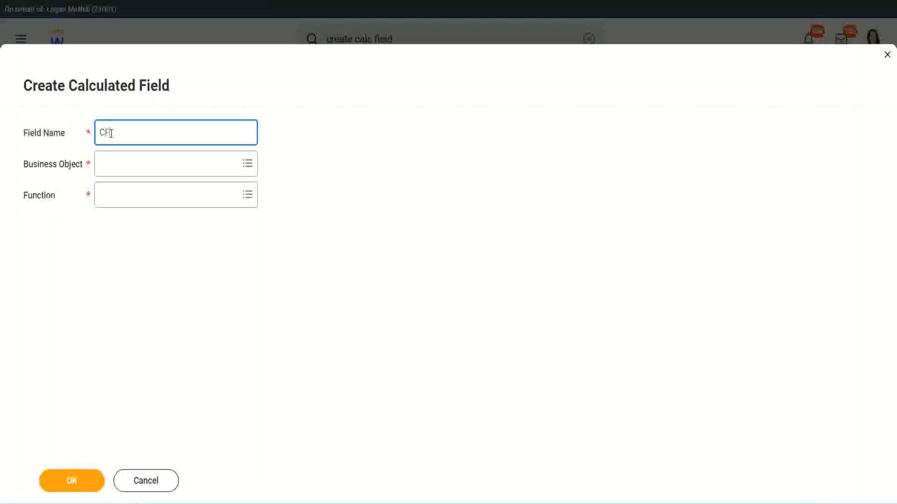
{"action": "type", "text": "_TC"}
{"action": "type", "text": "-Am"}
{"action": "type", "text": "ateur"}
{"action": "left_click", "coordinate": [112, 132]}
{"action": "type", "text": "WW-"}
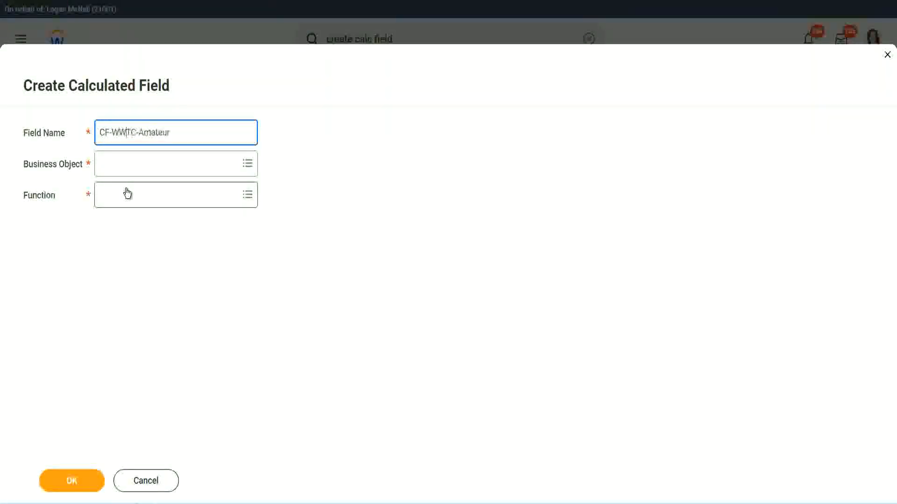
- Set the new calculated field's business object to Global
{"action": "left_click", "coordinate": [127, 165]}
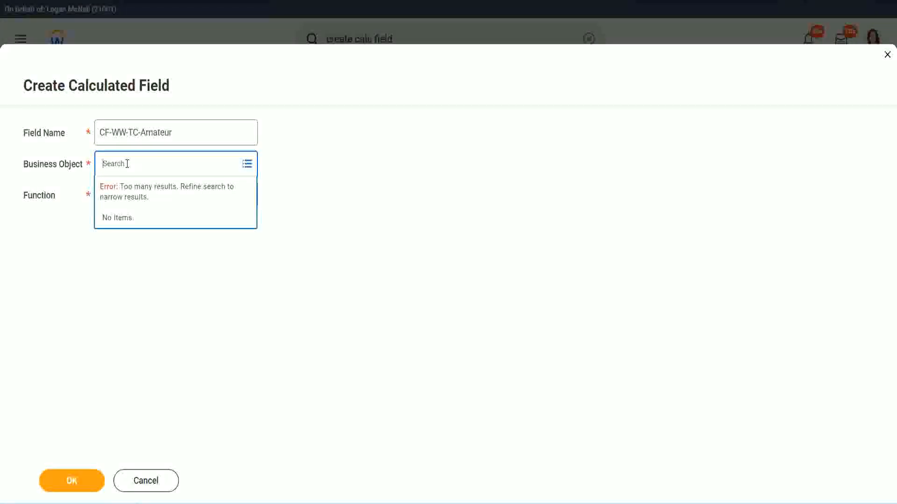
{"action": "type", "text": "worker"}
{"action": "key", "text": "BackSpace"}
{"action": "key", "text": "BackSpace"}
{"action": "type", "text": "glob"}
{"action": "key", "text": "Return"}
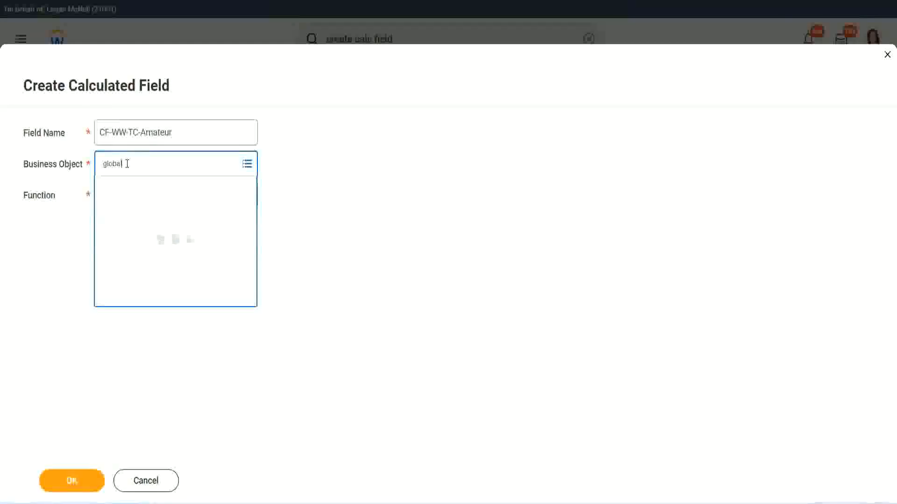
{"action": "left_click", "coordinate": [140, 222]}
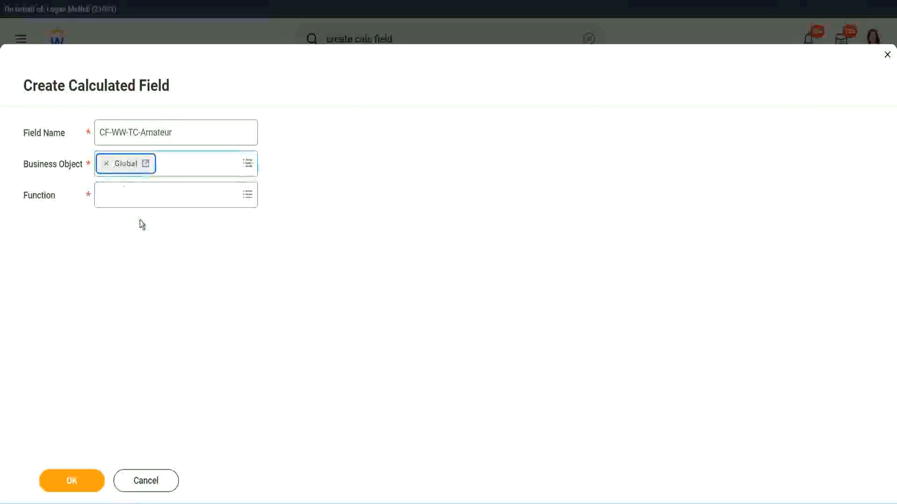
{"action": "left_click_drag", "start_coordinate": [173, 132], "coordinate": [30, 88]}
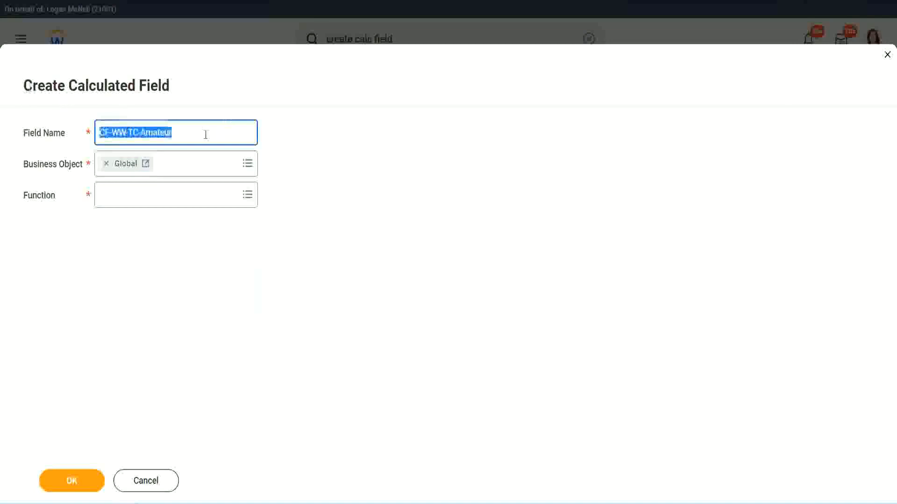
{"action": "left_click", "coordinate": [195, 135]}
{"action": "double_click", "coordinate": [155, 131]}
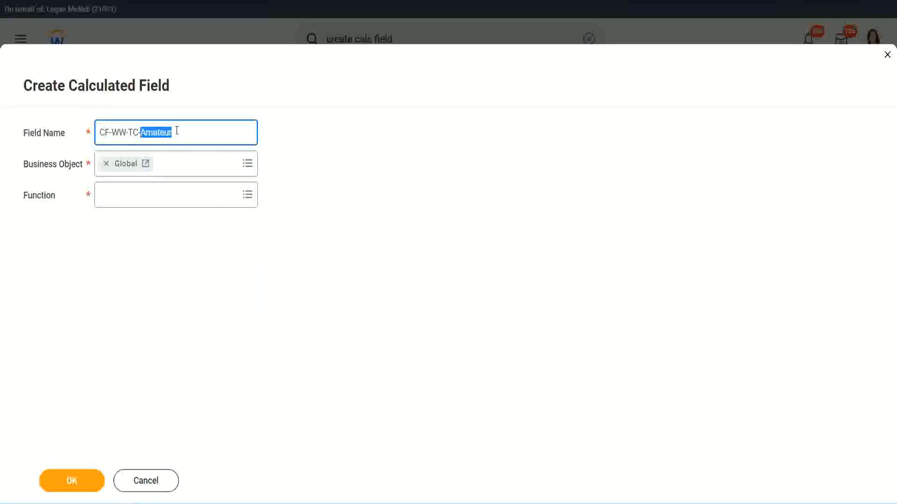
{"action": "left_click", "coordinate": [186, 131]}
{"action": "double_click", "coordinate": [167, 135]}
- Choose Text Constant as the new field's function and continue to its calculation settings
{"action": "left_click", "coordinate": [123, 195]}
{"action": "type", "text": "text c"}
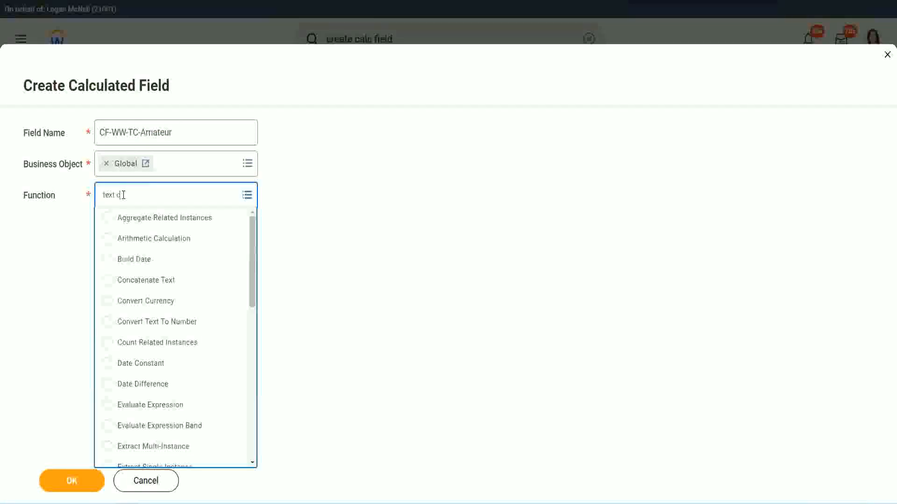
{"action": "type", "text": "onst"}
{"action": "key", "text": "Return"}
{"action": "left_click", "coordinate": [72, 481]}
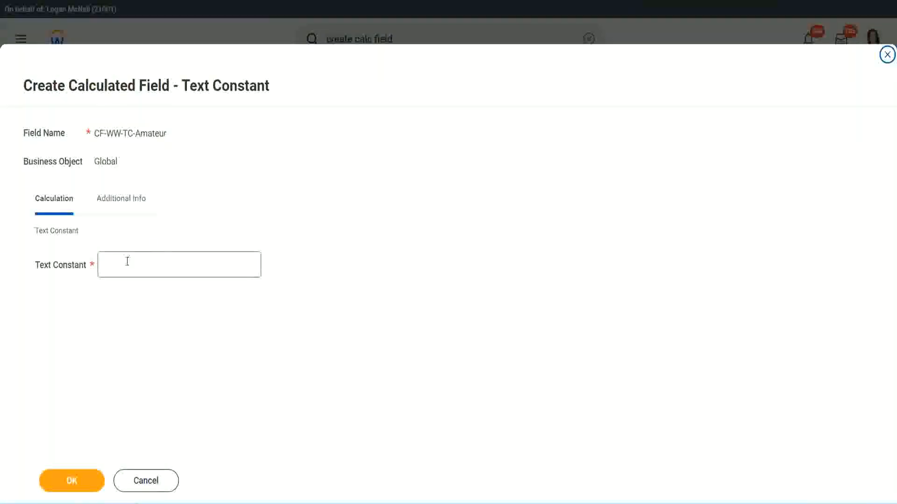
- Set the text constant to "Amateur" and save the calculated field
{"action": "left_click", "coordinate": [144, 263]}
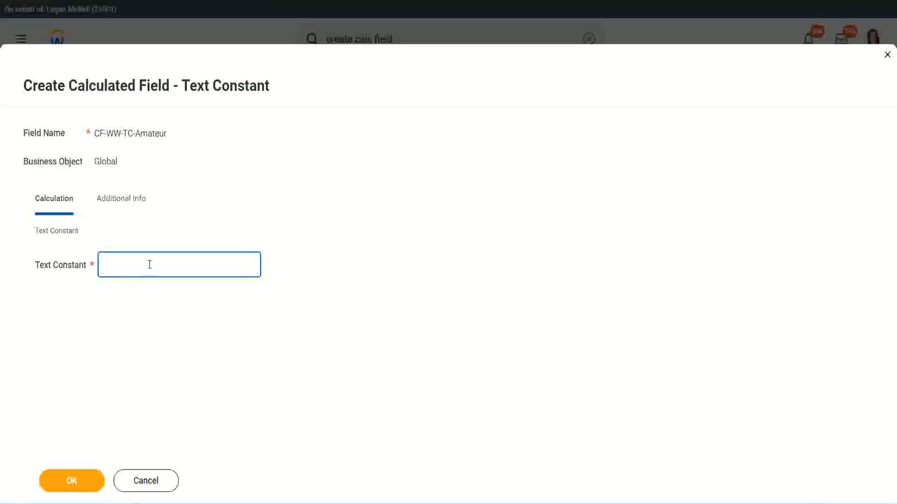
{"action": "type", "text": "Amateur"}
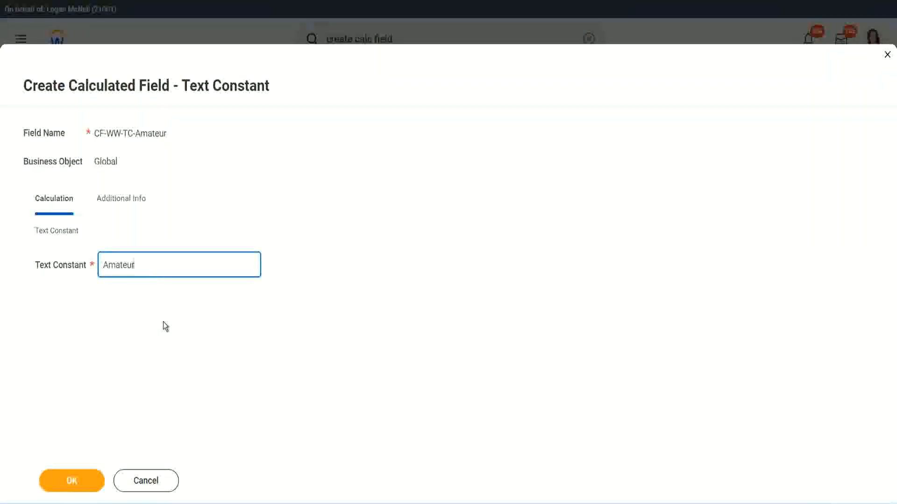
{"action": "left_click", "coordinate": [71, 481]}
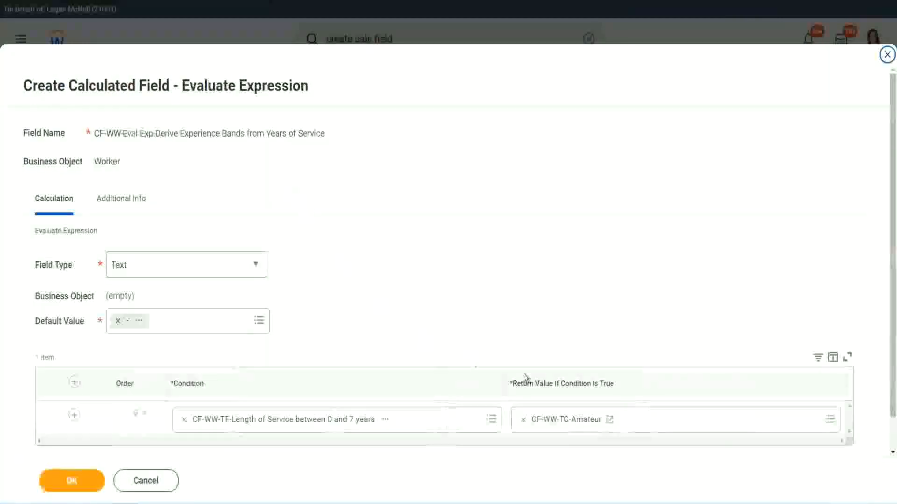
- Copy the text of the CF-WW-TC-Amateur return value and add three more condition rows below the first
{"action": "right_click", "coordinate": [557, 422]}
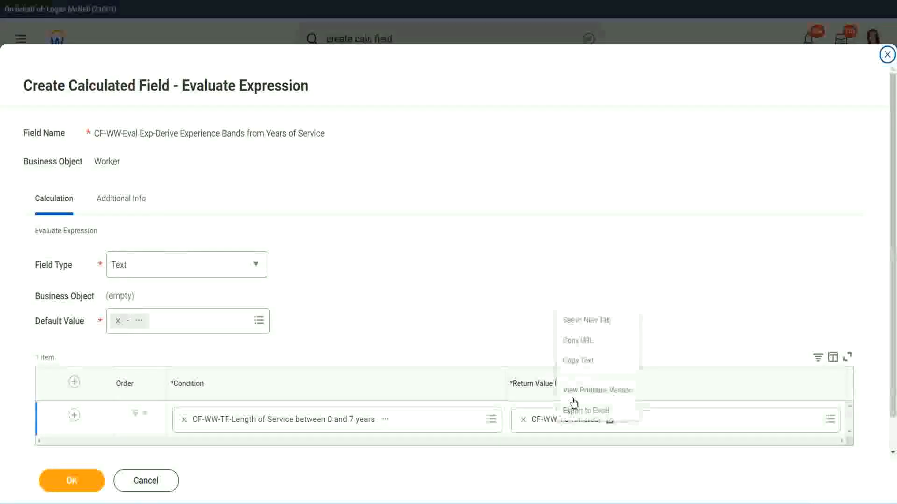
{"action": "left_click", "coordinate": [587, 362]}
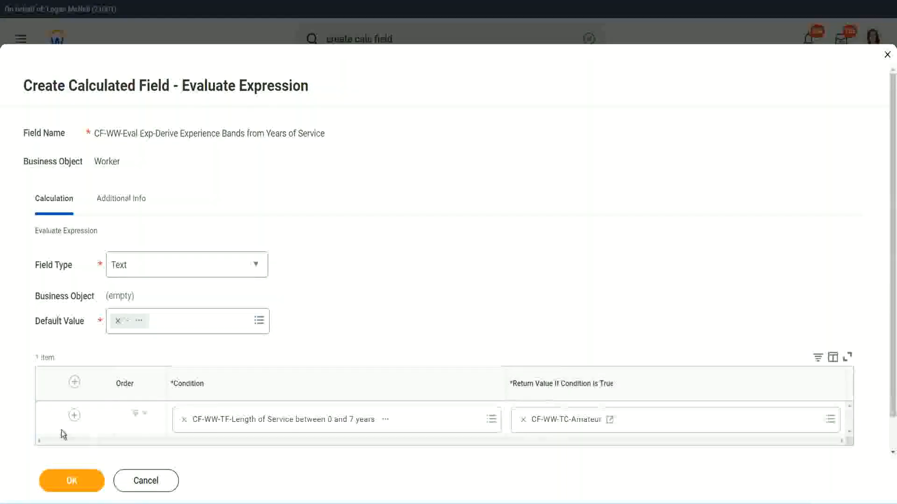
{"action": "left_click", "coordinate": [75, 417]}
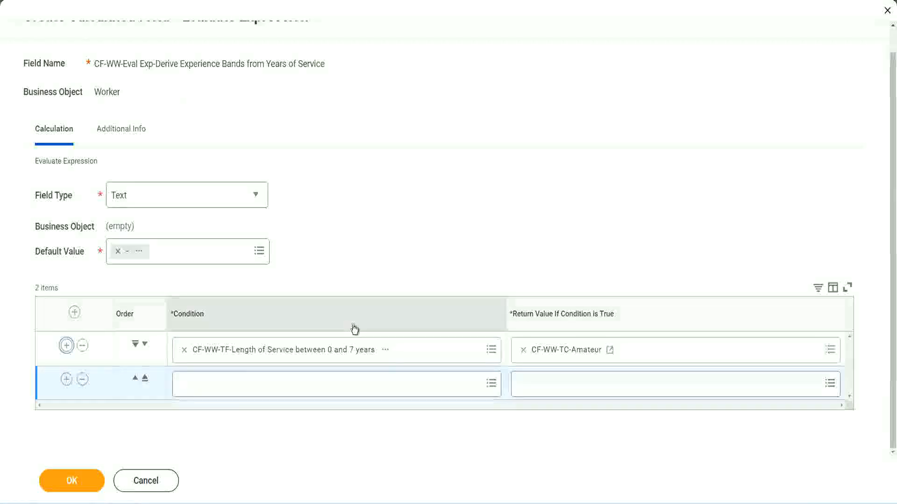
{"action": "left_click", "coordinate": [67, 380]}
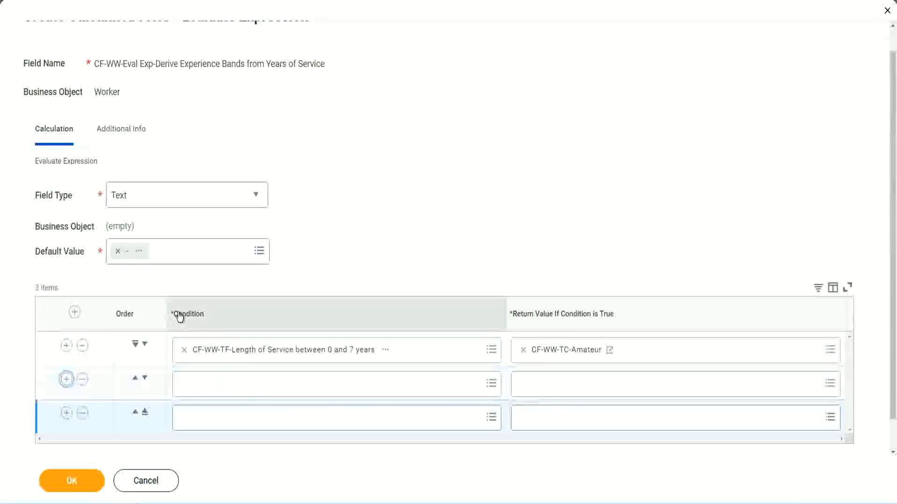
{"action": "left_click", "coordinate": [66, 380]}
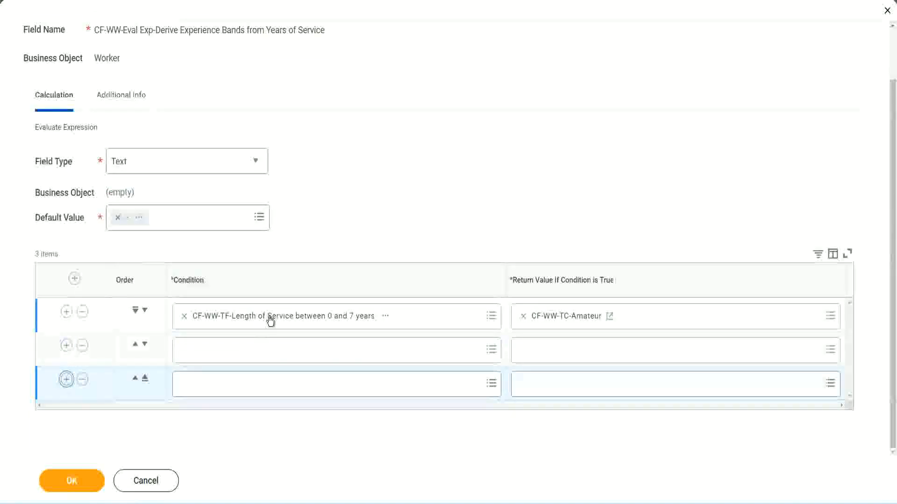
- Set the second row's condition to CF-WW-TF-Length of Service between 8 and 15 years
{"action": "left_click", "coordinate": [221, 354]}
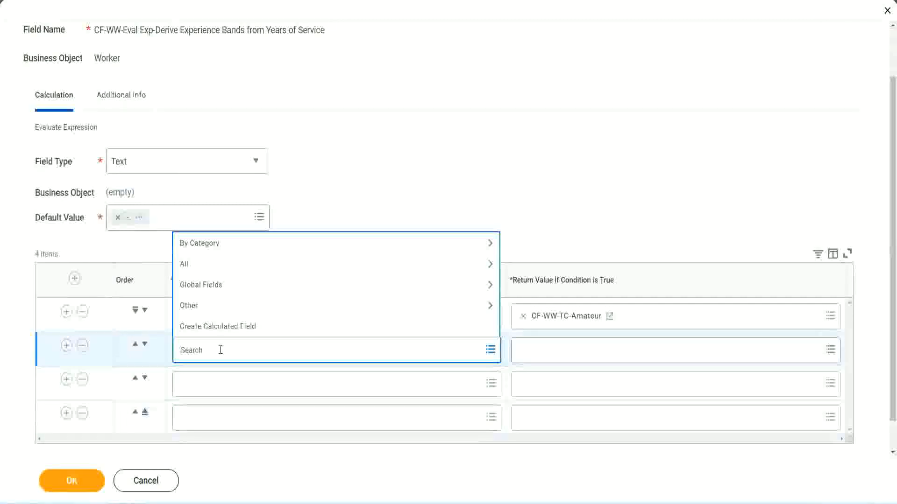
{"action": "type", "text": "cf-ww"}
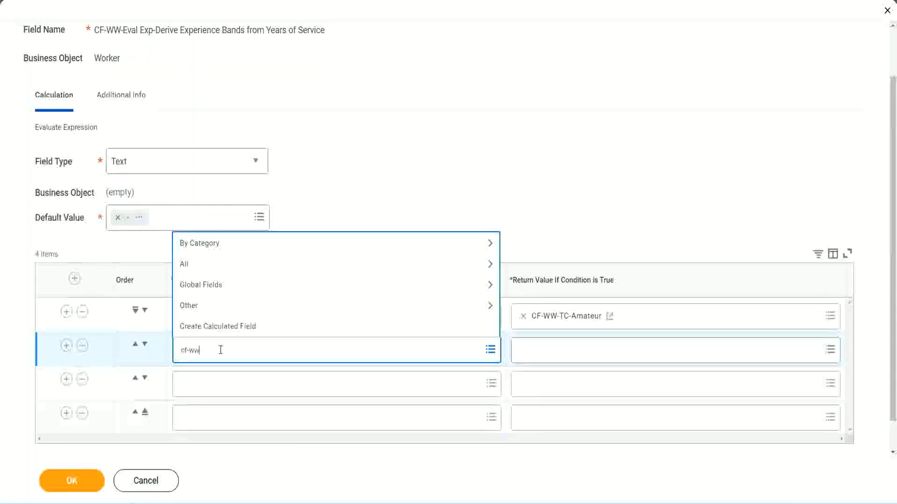
{"action": "type", "text": "-tf"}
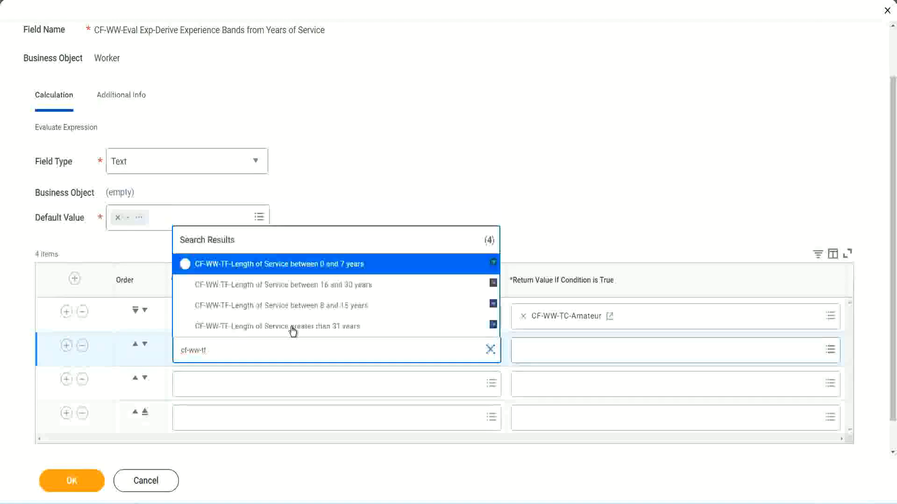
{"action": "left_click", "coordinate": [346, 307]}
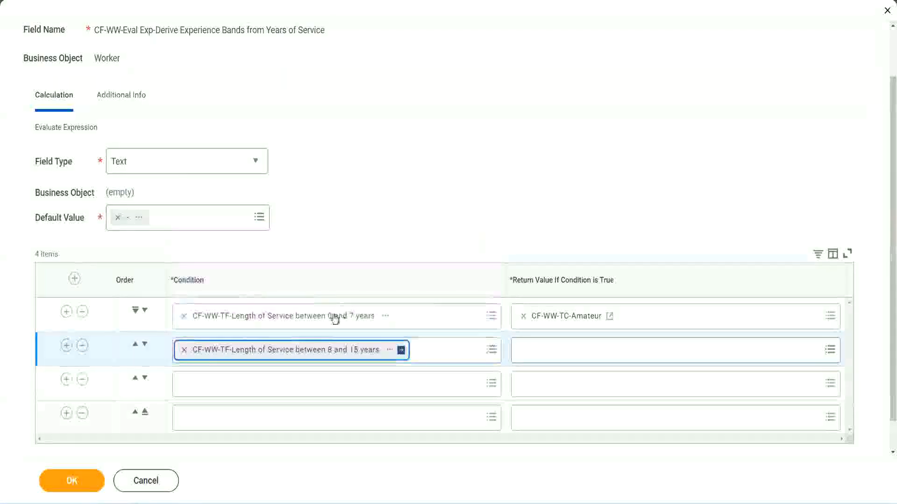
- Set the third row's condition to CF-WW-TF-Length of Service between 16 and 30 years
{"action": "left_click", "coordinate": [226, 384]}
{"action": "type", "text": "cf"}
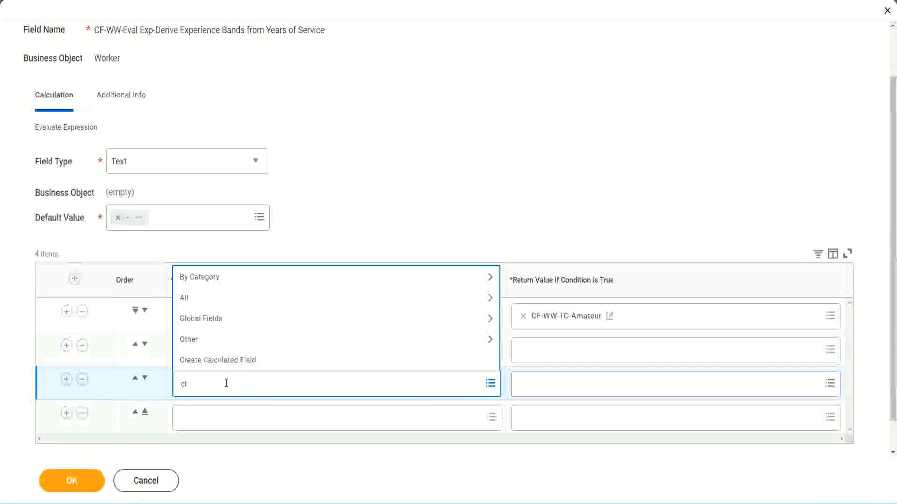
{"action": "type", "text": "-ww-tf"}
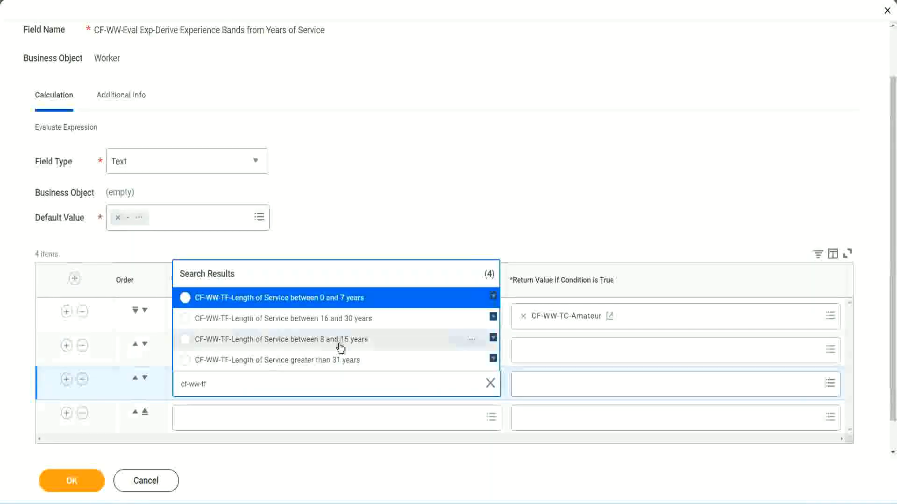
{"action": "left_click", "coordinate": [359, 325]}
- Set the fourth row's condition to CF-WW-TF-Length of Service greater than 31 years
{"action": "left_click", "coordinate": [211, 419]}
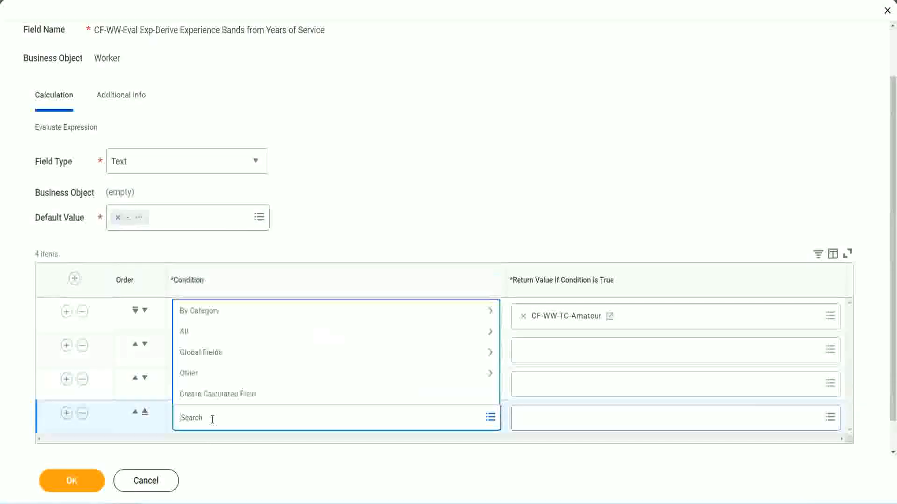
{"action": "type", "text": "cf-ww"}
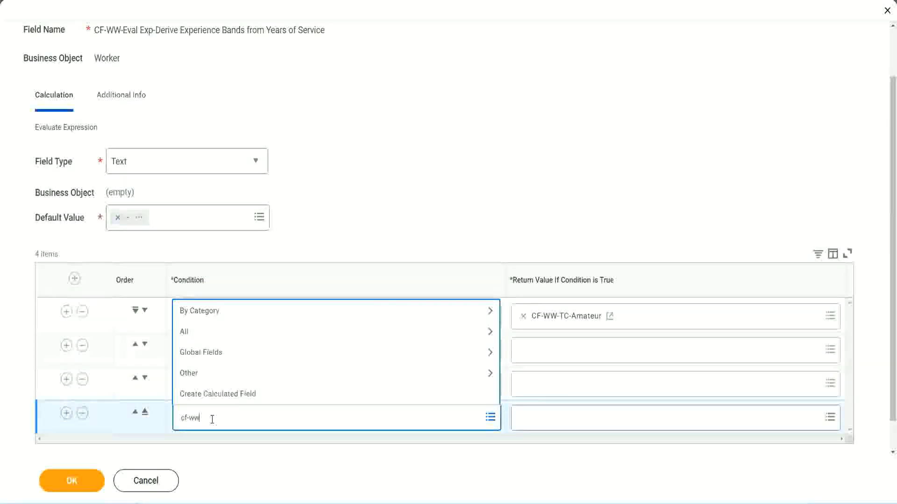
{"action": "type", "text": " tf 31"}
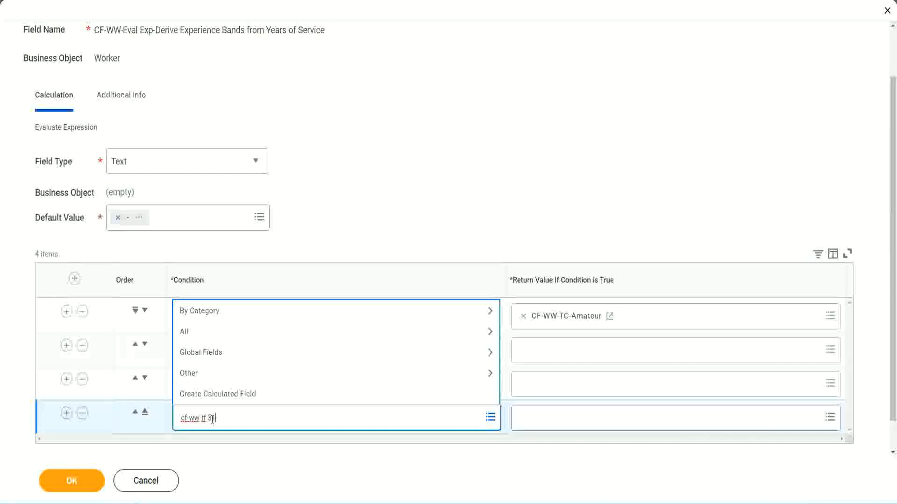
{"action": "key", "text": "Return"}
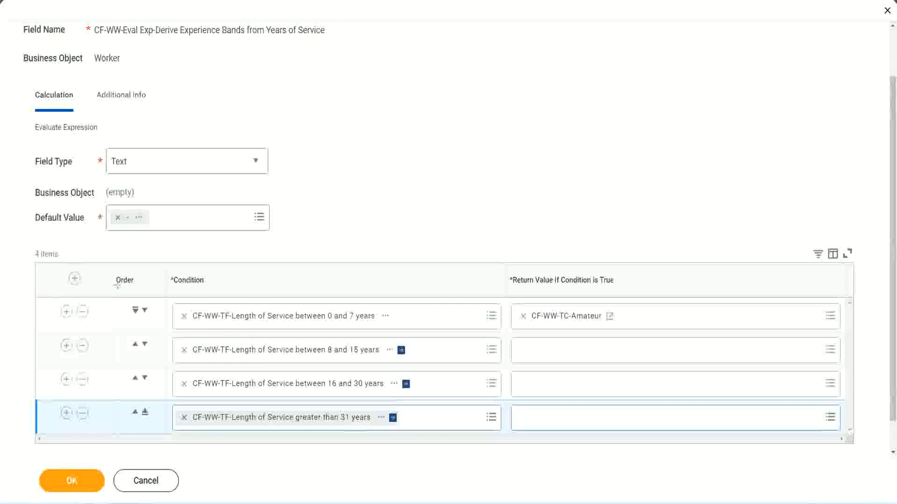
- Try reordering the rows so the 8 to 15 years condition is evaluated before the 0 to 7 years condition
{"action": "left_click_drag", "start_coordinate": [100, 274], "coordinate": [99, 369]}
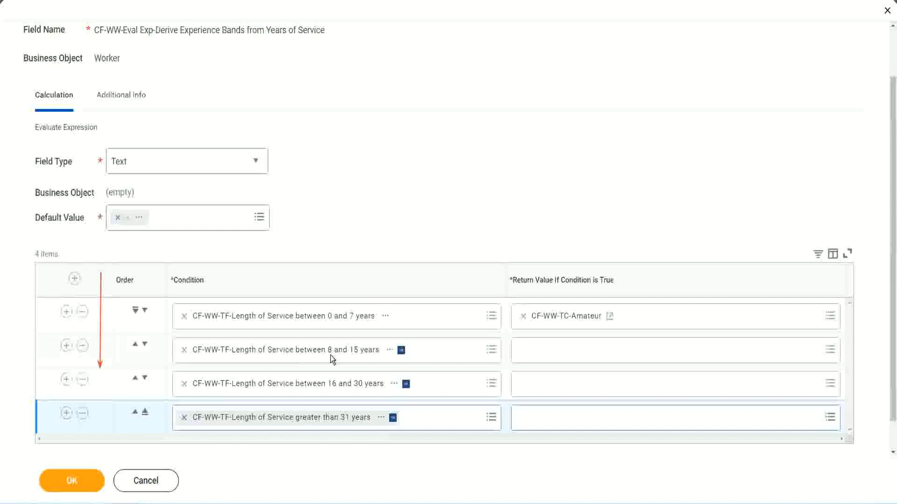
{"action": "left_click", "coordinate": [135, 347]}
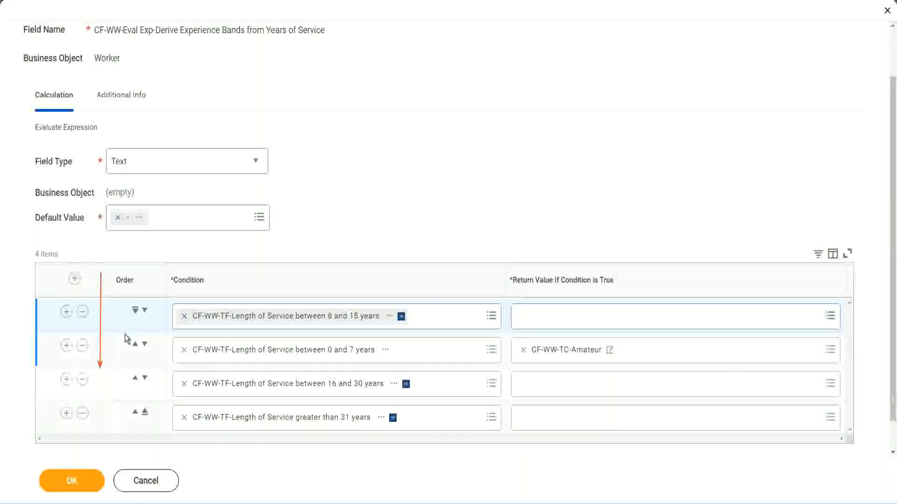
{"action": "left_click", "coordinate": [144, 311]}
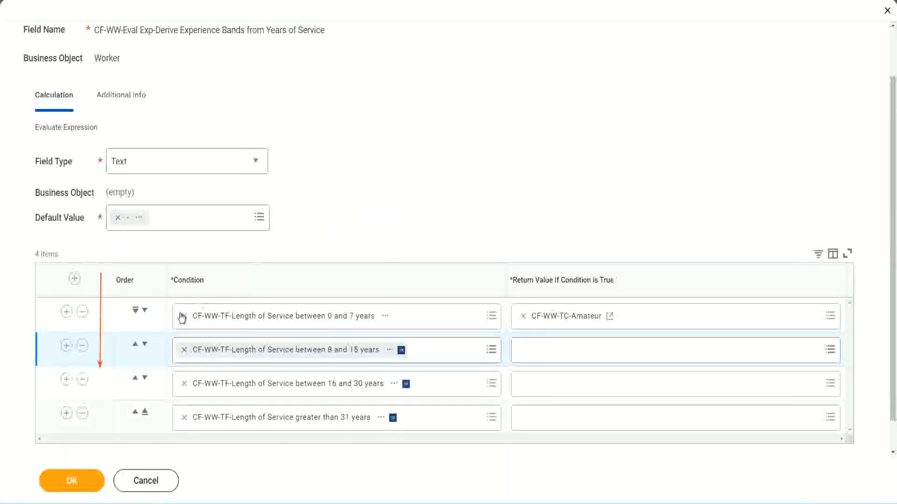
{"action": "left_click", "coordinate": [136, 346]}
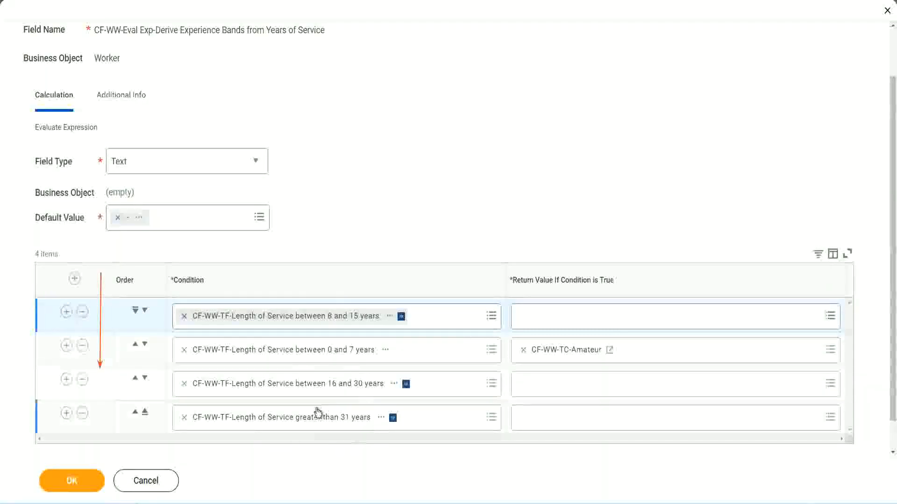
- Copy the text of the CF-WW-TC-Amateur return value and restore the 0 to 7 years condition to the first row
{"action": "right_click", "coordinate": [567, 356]}
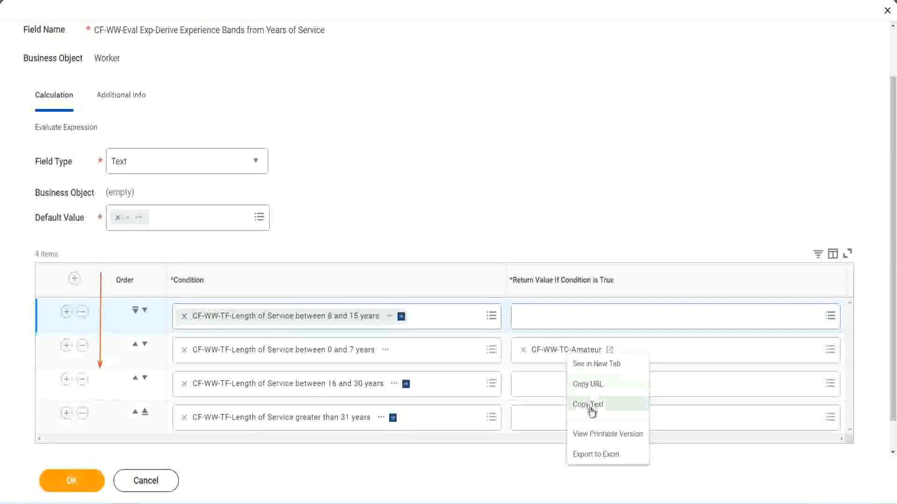
{"action": "left_click", "coordinate": [586, 404]}
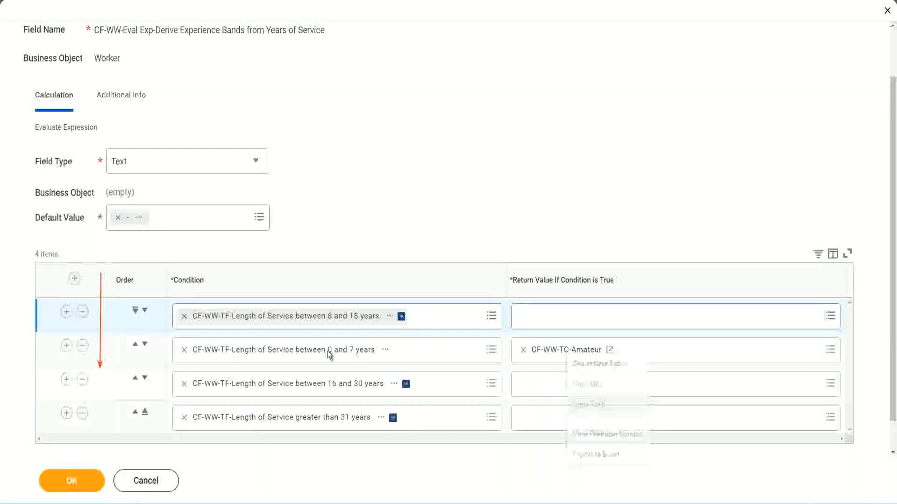
{"action": "left_click", "coordinate": [145, 310]}
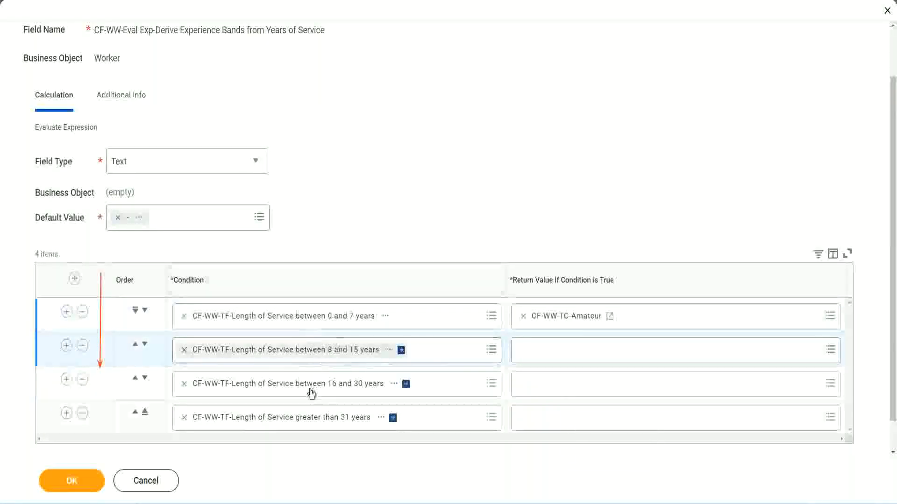
- Create a calculated field named CF-WW-TC-Experienced for the second row's return value, with business object Global and function Text Constant
{"action": "left_click", "coordinate": [523, 350]}
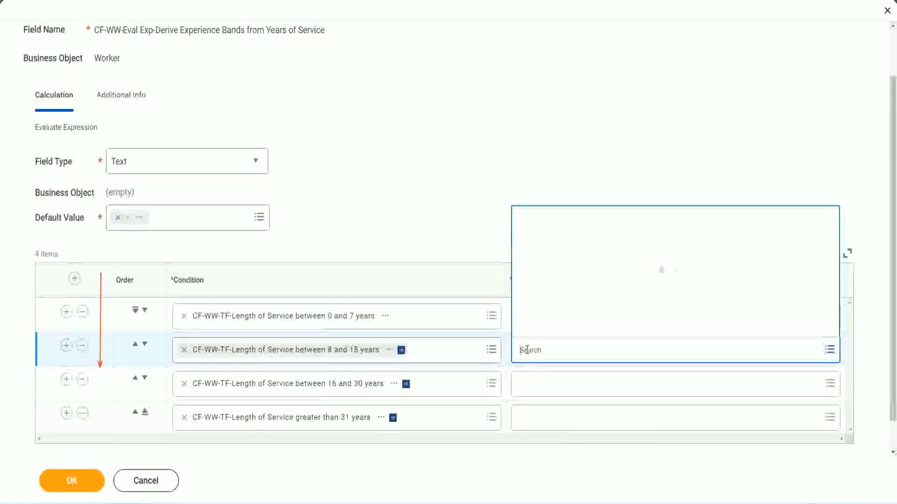
{"action": "left_click", "coordinate": [555, 328]}
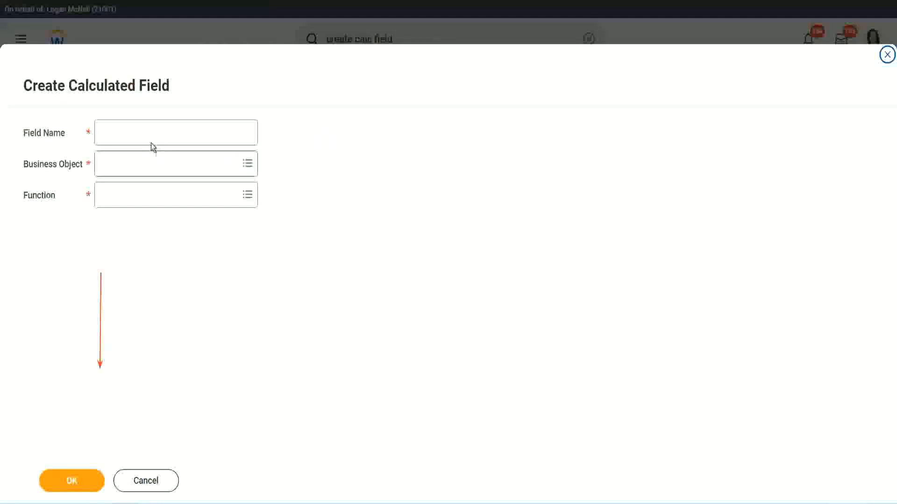
{"action": "left_click", "coordinate": [143, 132]}
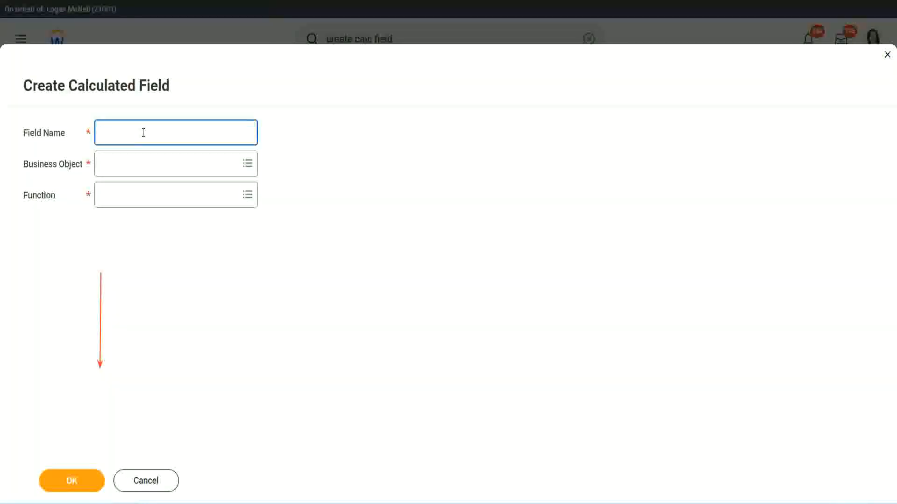
{"action": "type", "text": "CF-WW-TC-Amateur"}
{"action": "double_click", "coordinate": [170, 134]}
{"action": "type", "text": "Exper"}
{"action": "type", "text": "ienced"}
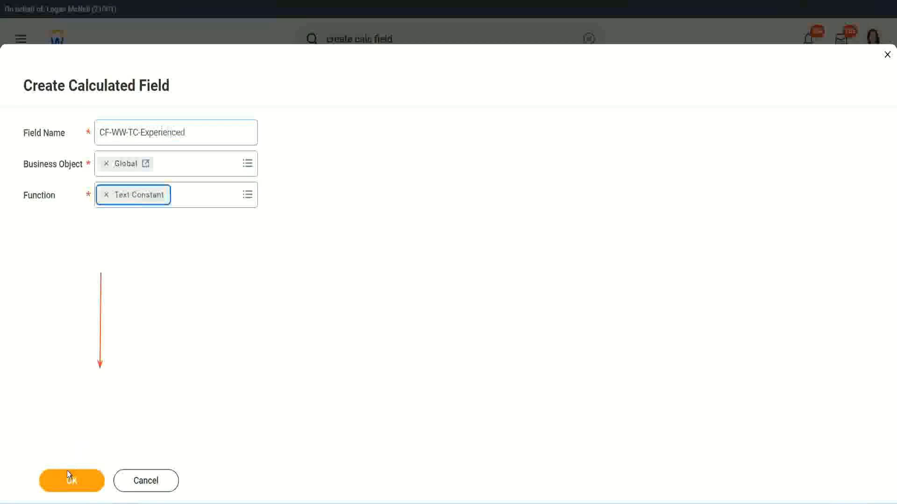
- Continue to the calculation settings, set the text constant to "Experienced" and save the field
{"action": "left_click", "coordinate": [68, 474]}
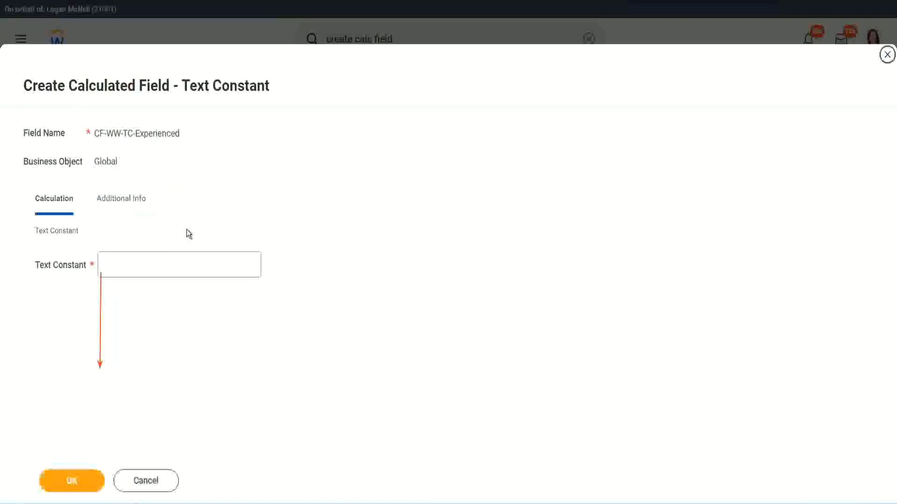
{"action": "left_click", "coordinate": [138, 265]}
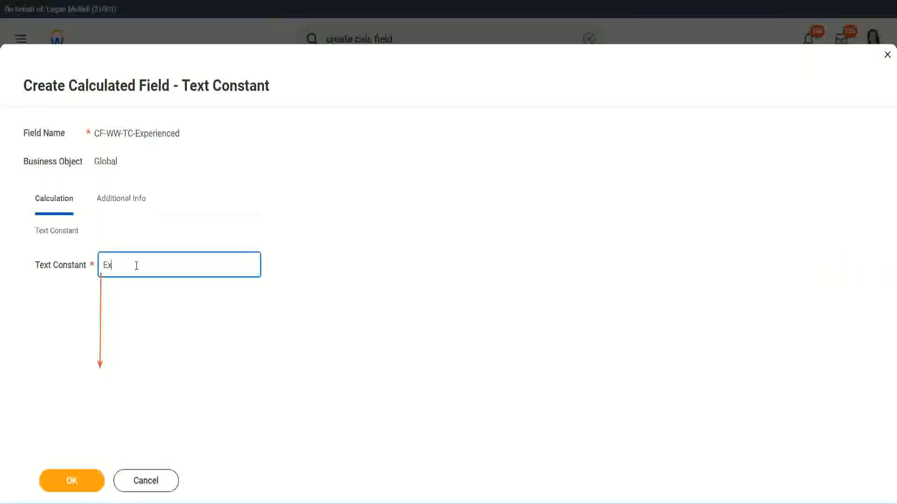
{"action": "left_click", "coordinate": [74, 480]}
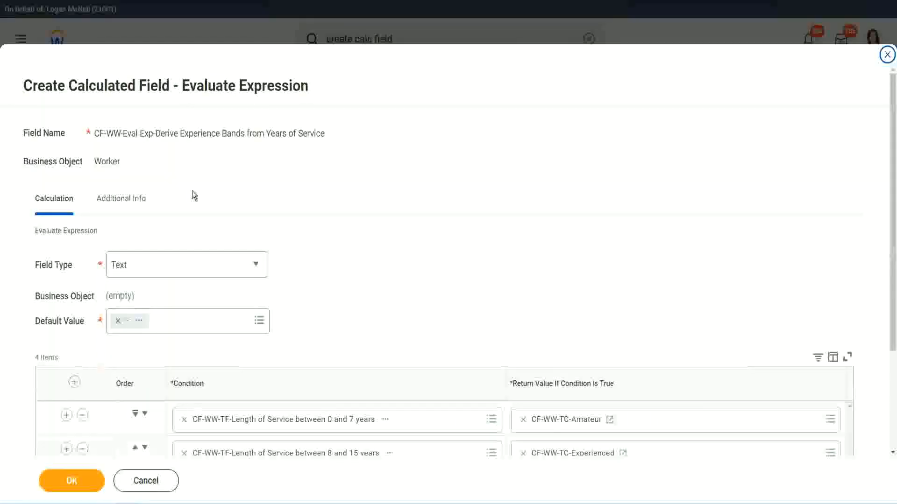
- Start a calculated field for the third row's return value using the copied name, and check the 16 - 30 years band in the Notepad++ notes
{"action": "scroll", "coordinate": [413, 244], "scroll_direction": "down", "scroll_amount": 3}
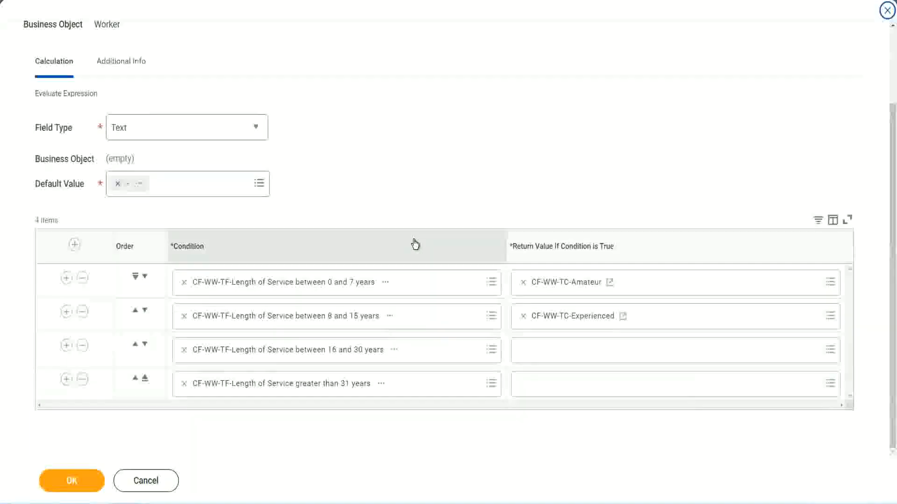
{"action": "left_click", "coordinate": [558, 350]}
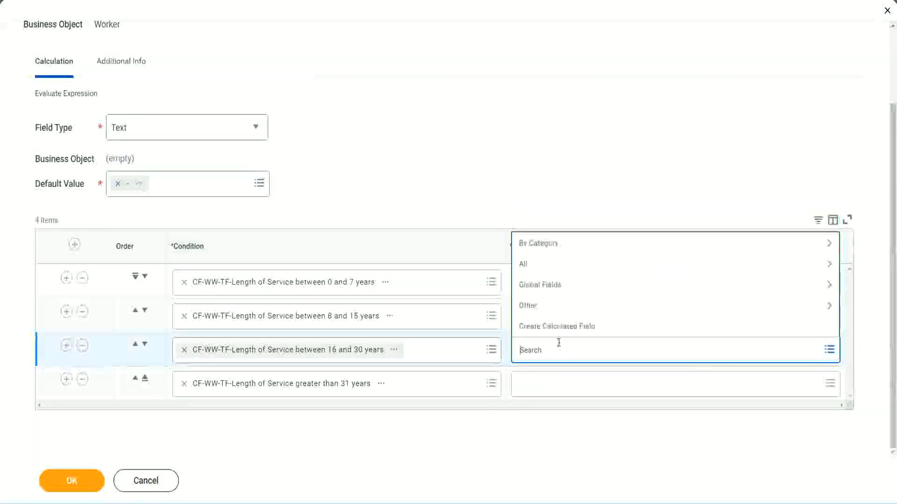
{"action": "left_click", "coordinate": [562, 327]}
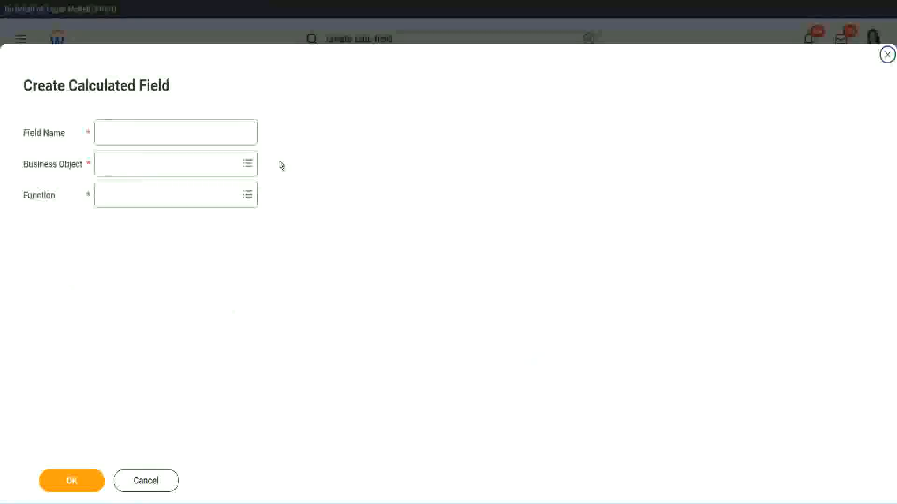
{"action": "left_click", "coordinate": [190, 133]}
{"action": "type", "text": "CF-WW-TC-Finished"}
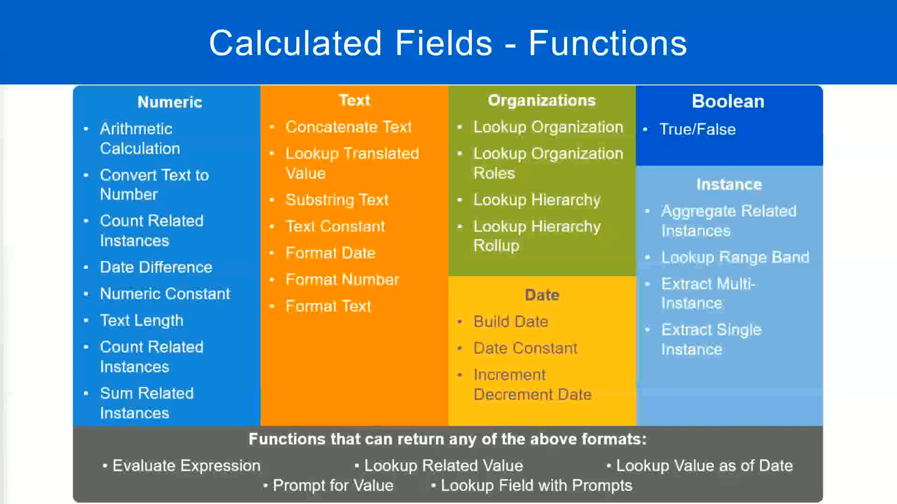
{"action": "key", "text": "alt+Tab"}
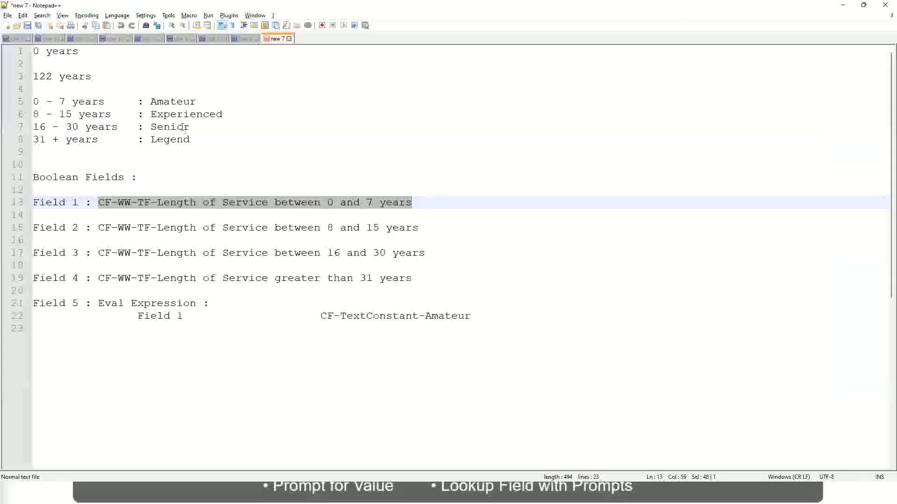
{"action": "key", "text": "alt+Tab"}
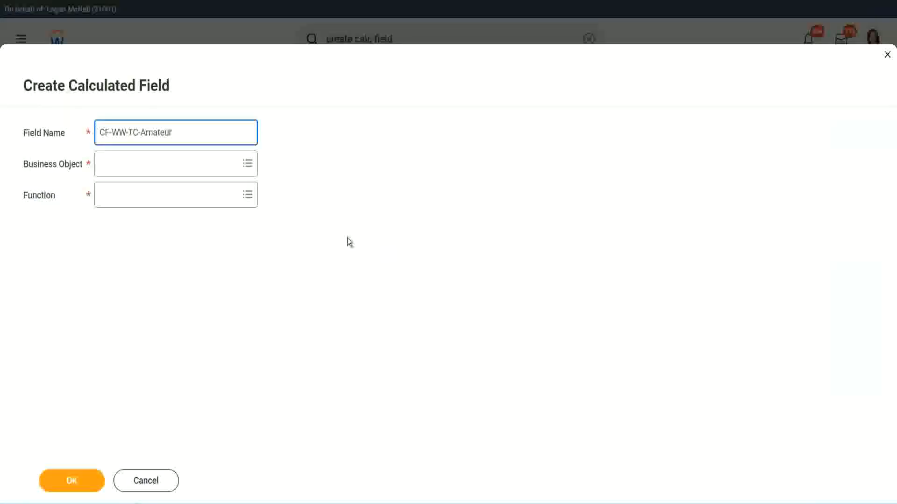
- Set the new field's business object to Global and its name to CF-WW-TC-Senior
{"action": "left_click", "coordinate": [103, 164]}
{"action": "type", "text": "global"}
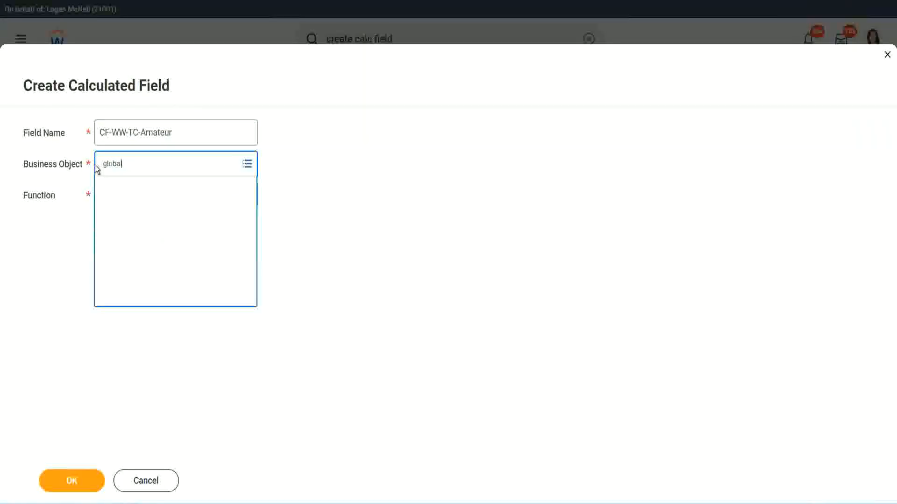
{"action": "left_click", "coordinate": [145, 139]}
{"action": "double_click", "coordinate": [154, 133]}
{"action": "type", "text": "S"}
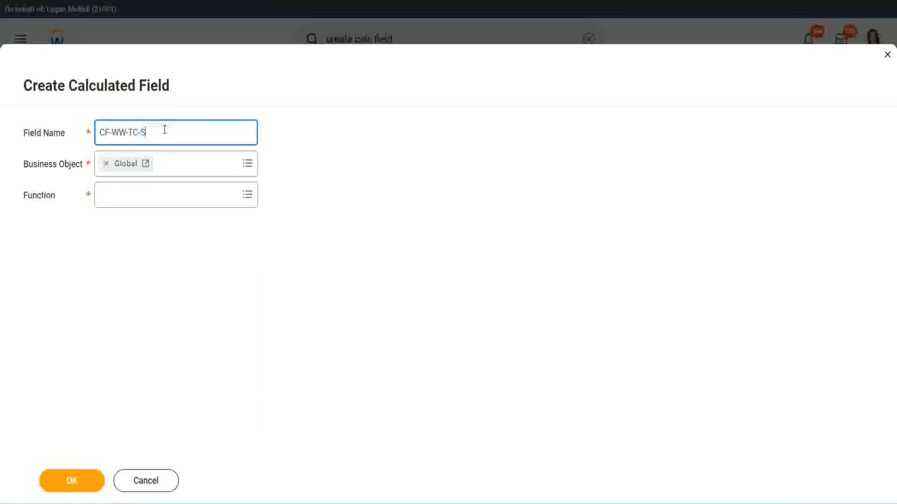
{"action": "type", "text": "enior"}
- Choose Text Constant as the function of CF-WW-TC-Senior
{"action": "left_click", "coordinate": [142, 204]}
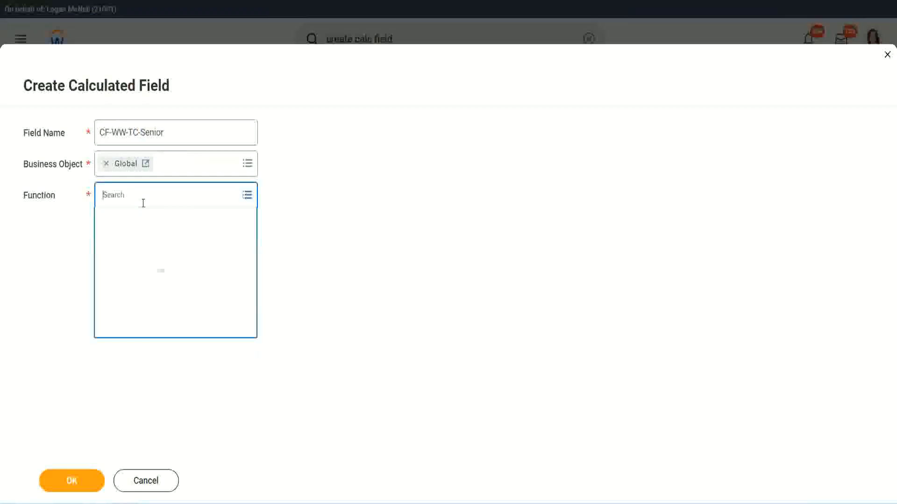
{"action": "type", "text": "tc"}
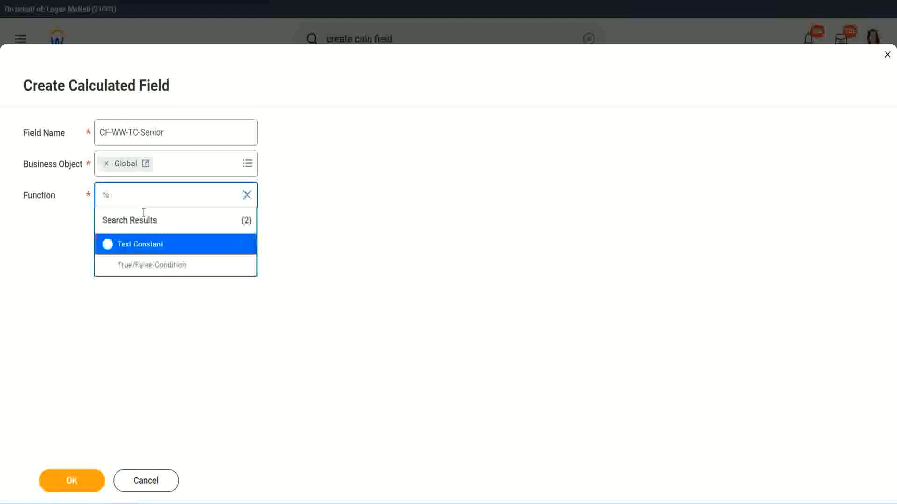
{"action": "left_click", "coordinate": [138, 243]}
- Continue to the calculation settings, set the text constant to "Senior" and save the field
{"action": "left_click", "coordinate": [75, 481]}
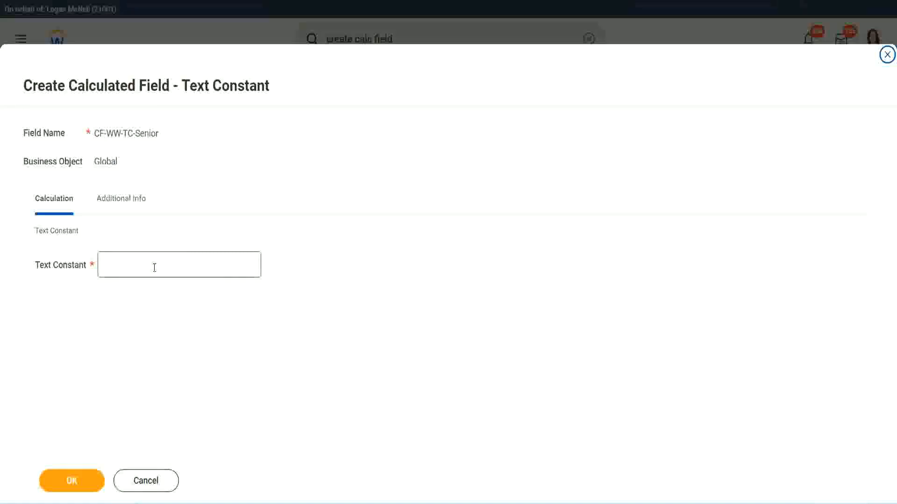
{"action": "left_click", "coordinate": [151, 262]}
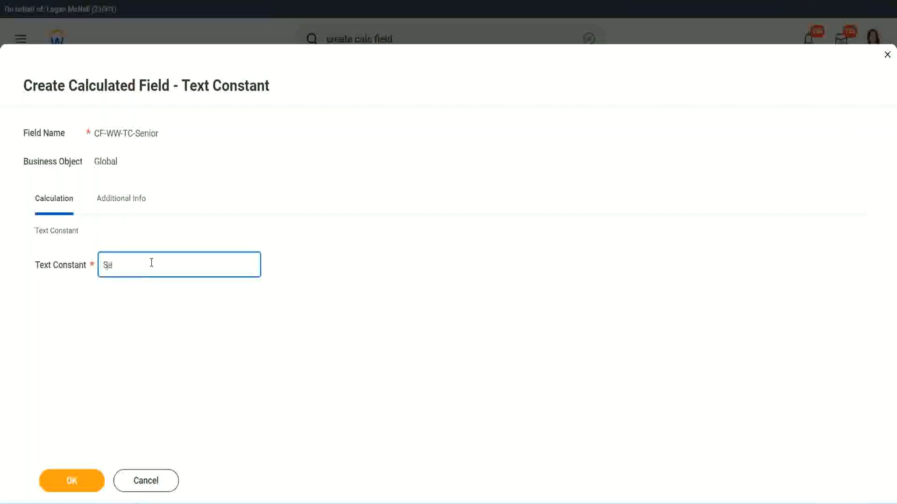
{"action": "left_click", "coordinate": [89, 474]}
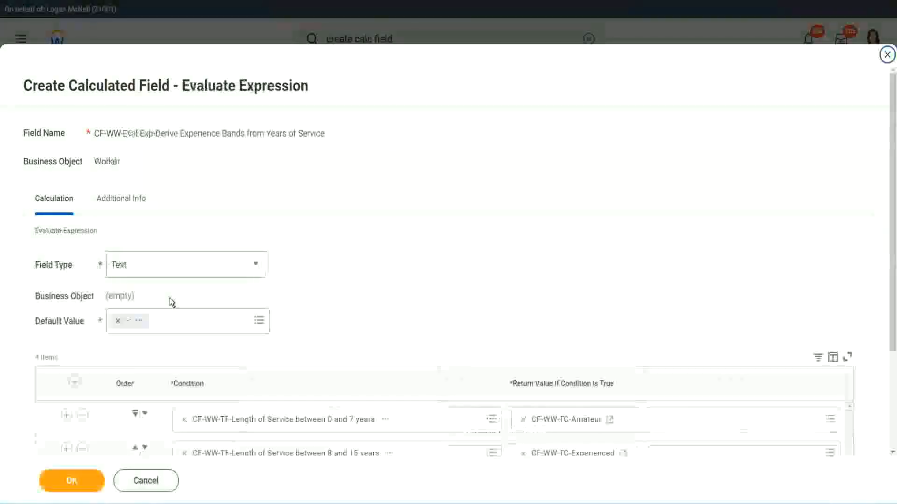
- Start a calculated field for the fourth row's return value, reusing the copied CF-WW-TC-Senior name as CF-WW-TC-Legend
{"action": "scroll", "coordinate": [648, 335], "scroll_direction": "down", "scroll_amount": 3}
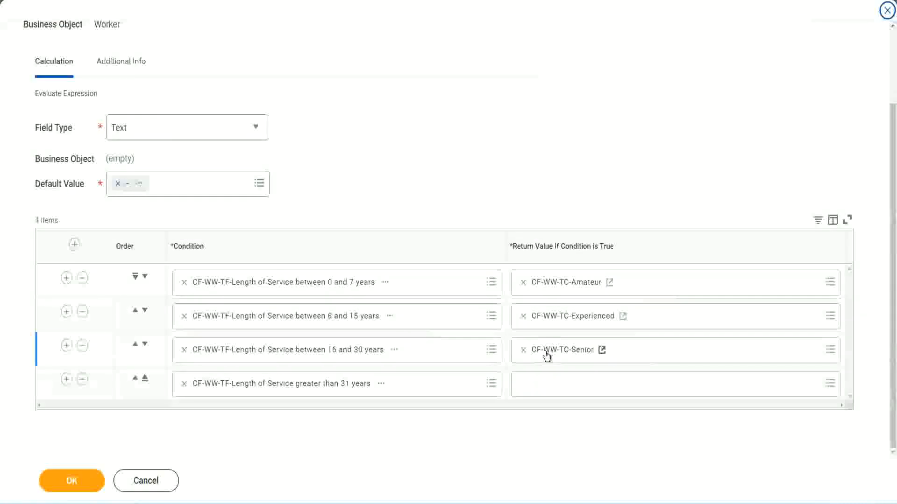
{"action": "right_click", "coordinate": [545, 353]}
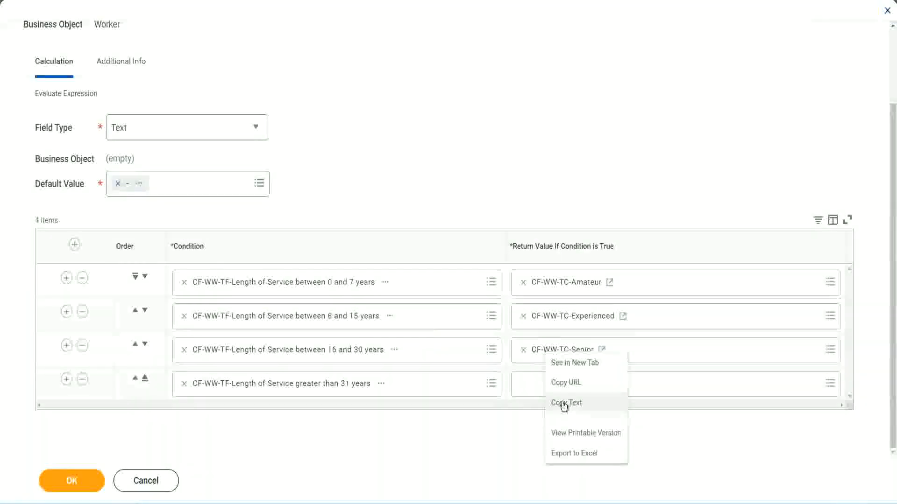
{"action": "left_click", "coordinate": [546, 395]}
{"action": "left_click", "coordinate": [547, 390]}
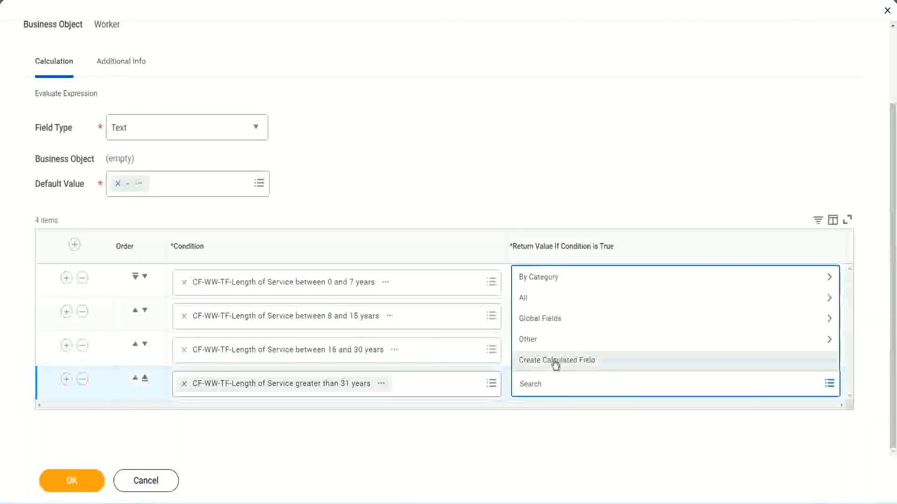
{"action": "left_click", "coordinate": [555, 362]}
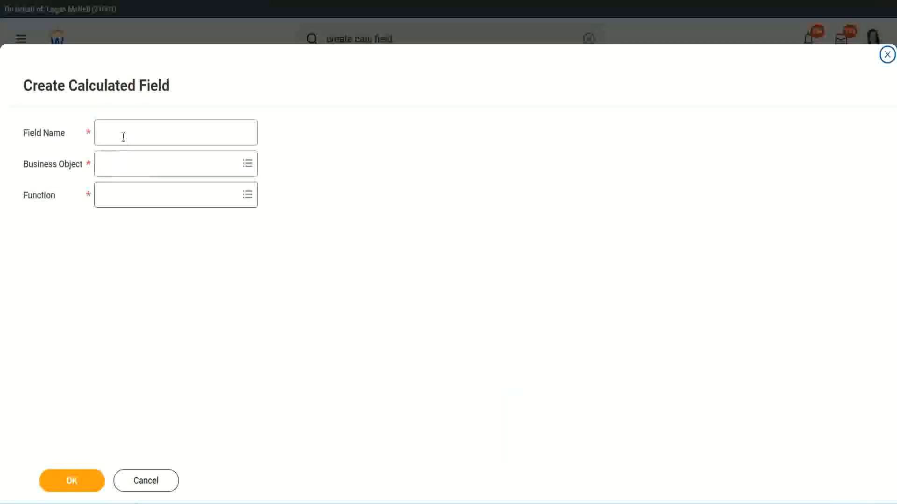
{"action": "left_click", "coordinate": [123, 136]}
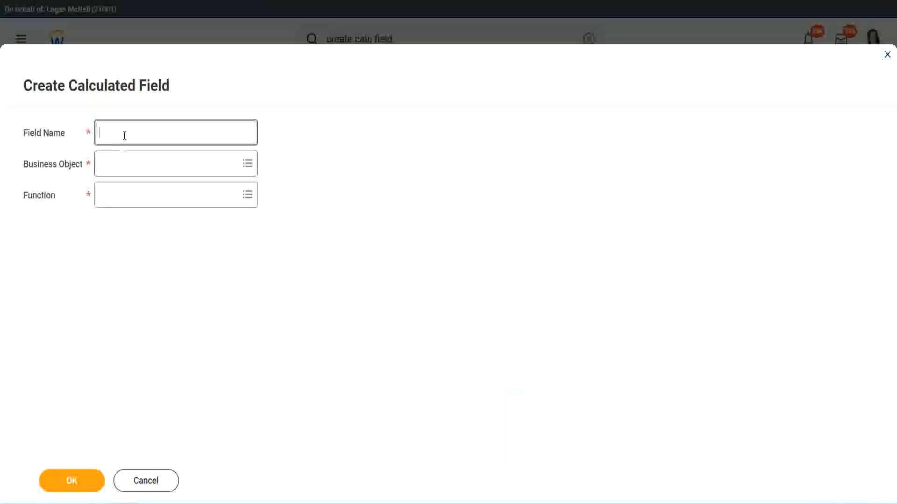
{"action": "key", "text": "ctrl+v"}
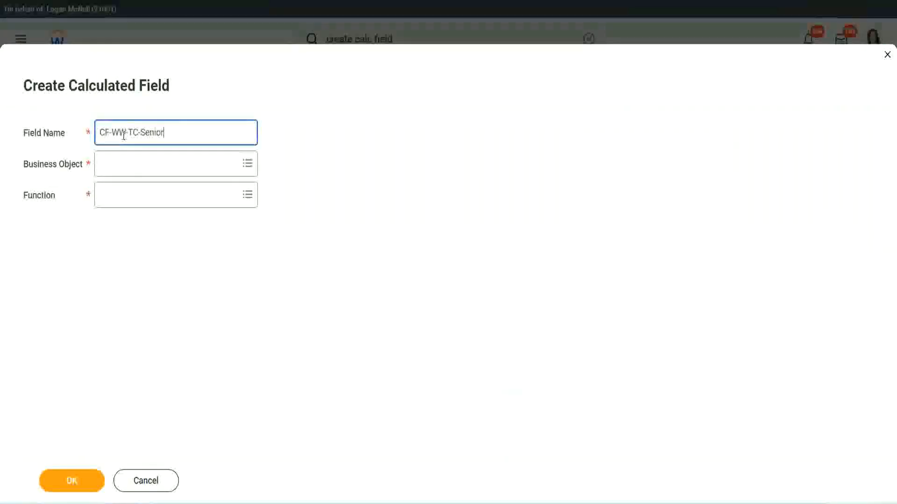
{"action": "double_click", "coordinate": [162, 132]}
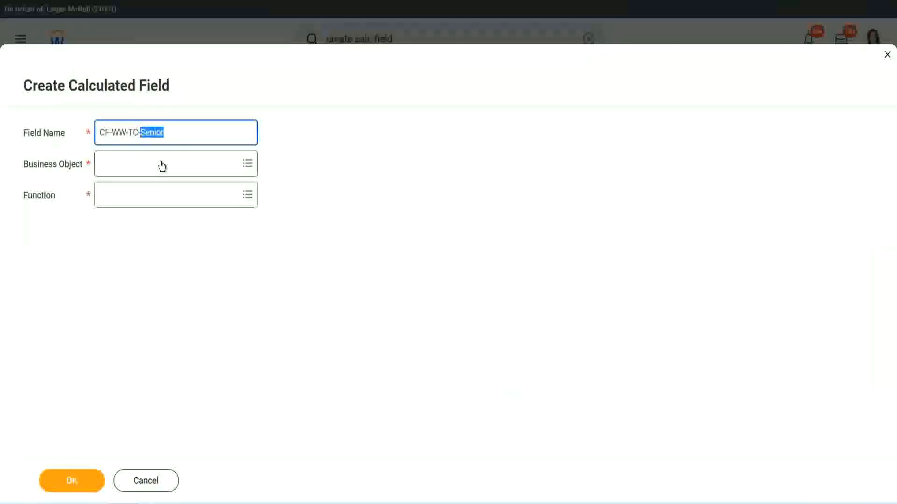
{"action": "type", "text": "Legend"}
- Set the business object of CF-WW-TC-Legend to Global and its function to Text Constant
{"action": "left_click", "coordinate": [126, 170]}
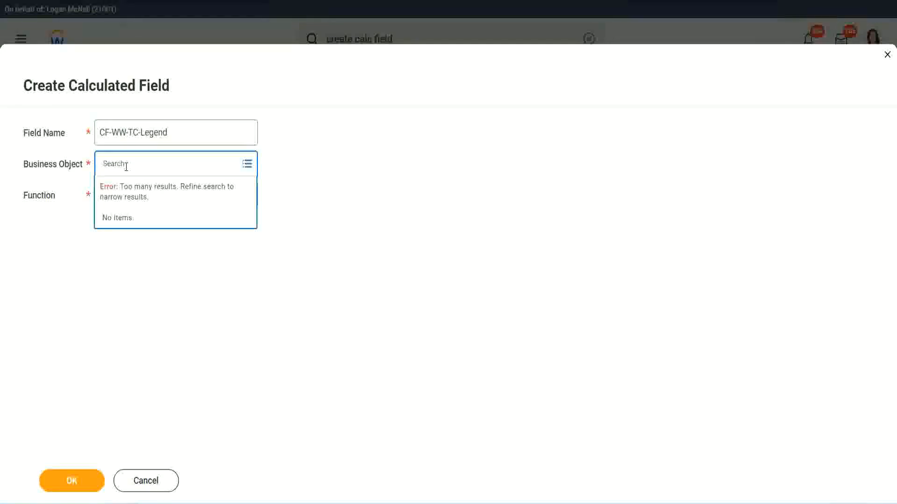
{"action": "type", "text": "w"}
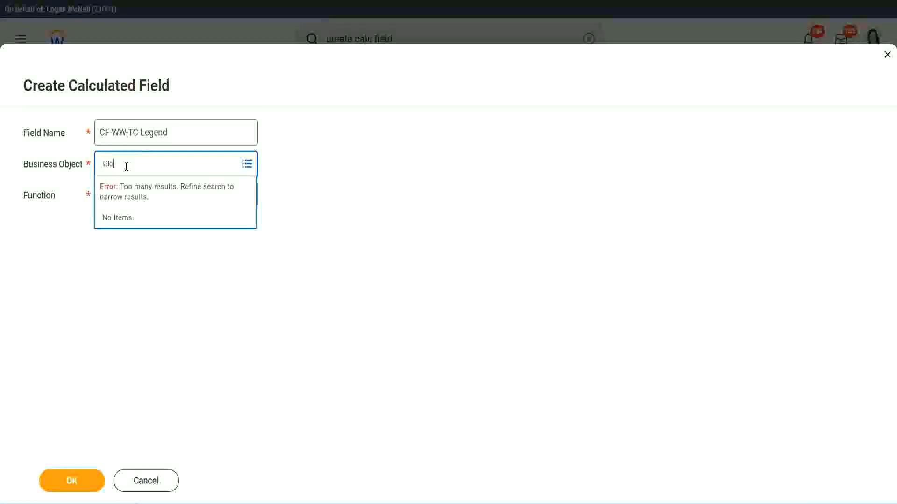
{"action": "type", "text": "lobal"}
{"action": "key", "text": "Return"}
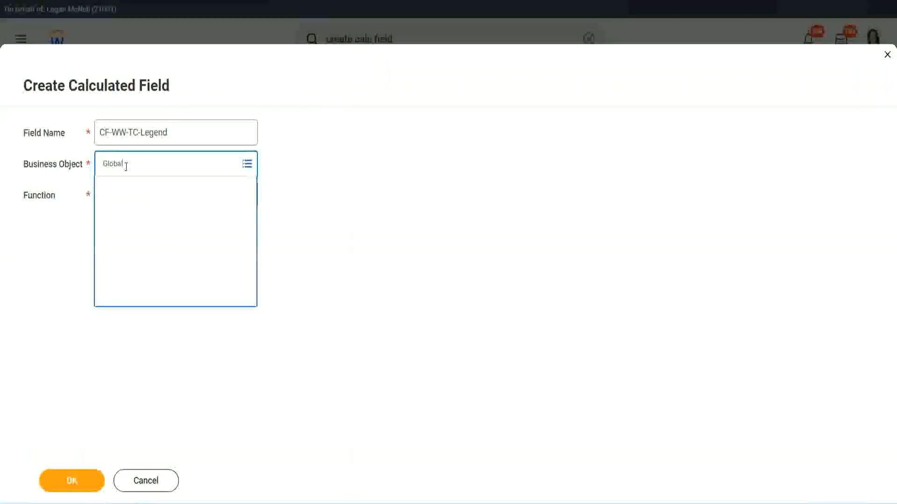
{"action": "left_click", "coordinate": [134, 215]}
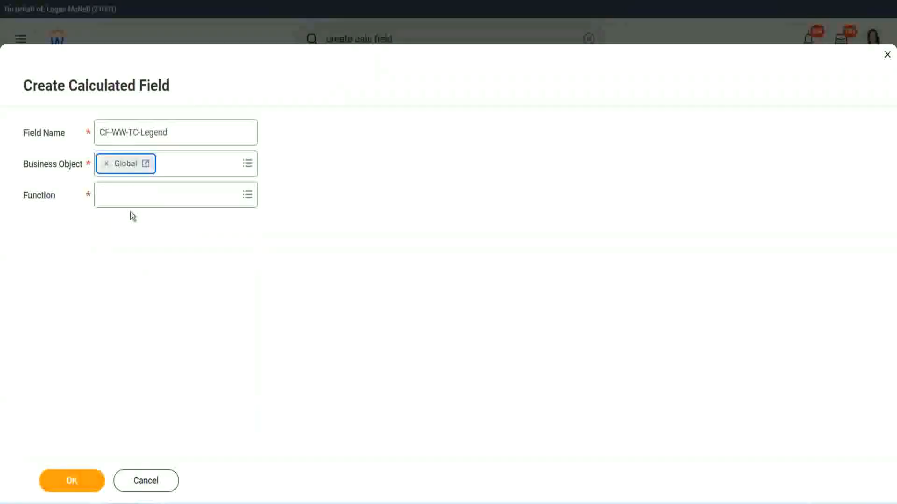
{"action": "left_click", "coordinate": [128, 196]}
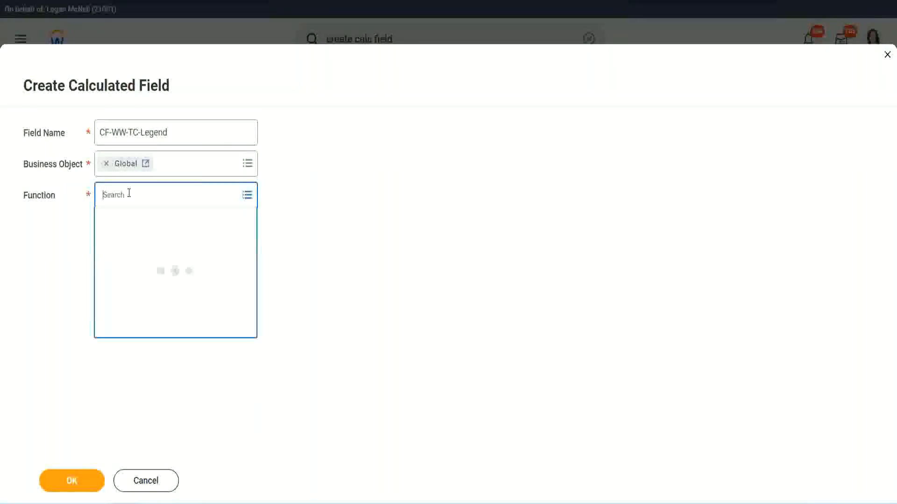
{"action": "type", "text": "te"}
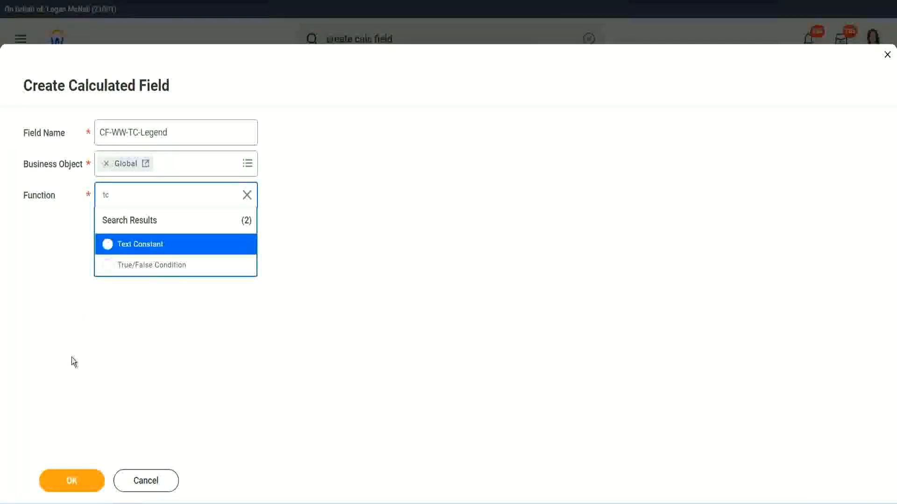
{"action": "left_click", "coordinate": [112, 247]}
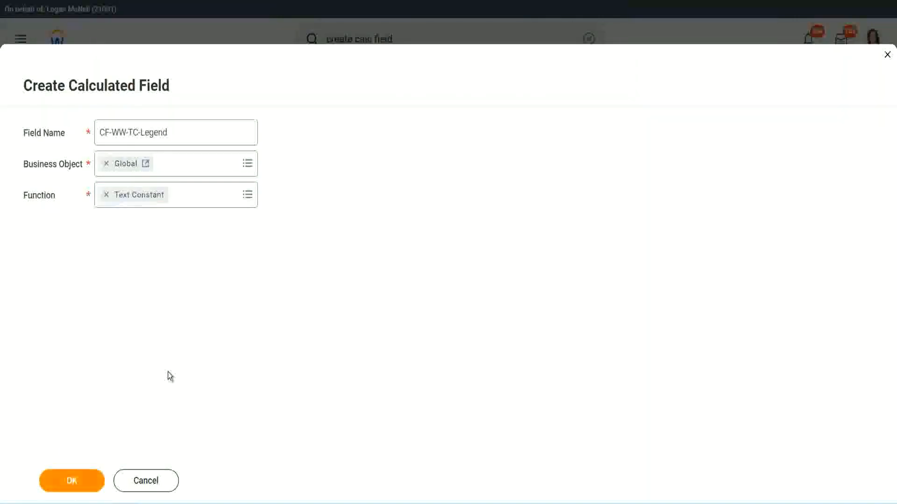
- Set the text constant of the new field to "Legend" and save the field
{"action": "left_click", "coordinate": [122, 255]}
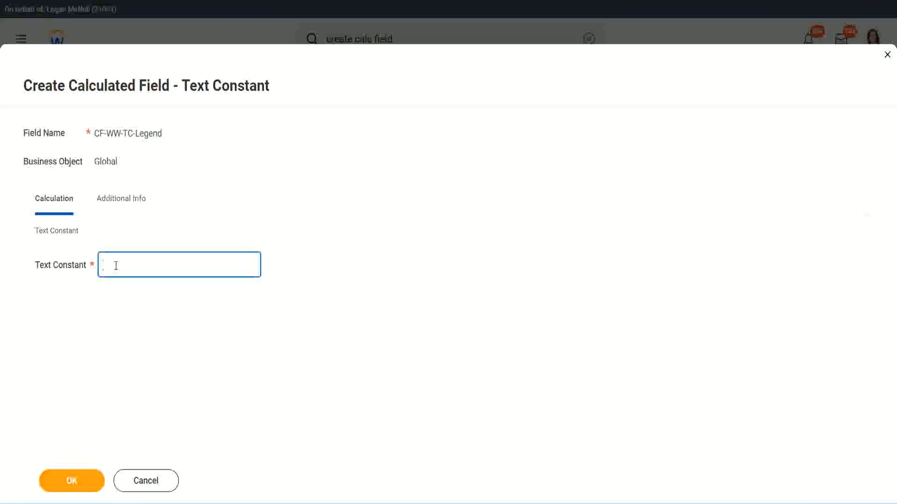
{"action": "type", "text": "Legend"}
{"action": "left_click", "coordinate": [76, 482]}
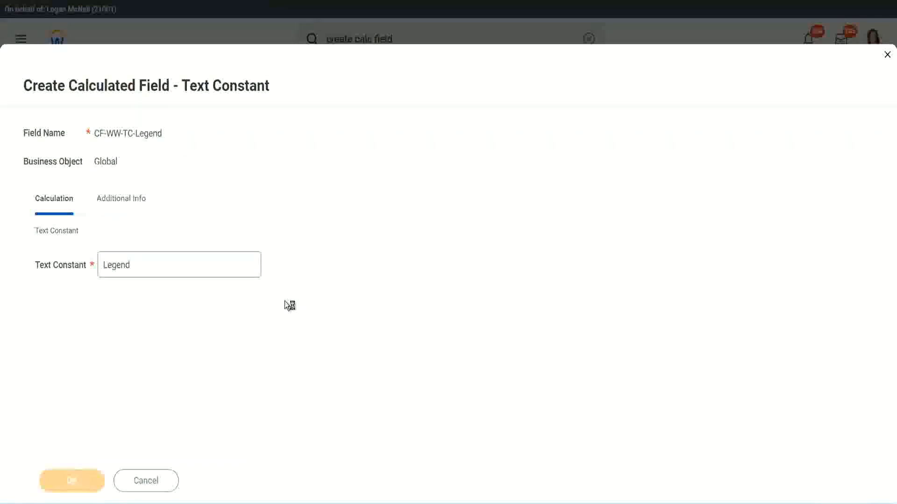
- Check the field type and the return value of each length-of-service condition, and save the Evaluate Expression field
{"action": "scroll", "coordinate": [474, 250], "scroll_direction": "down", "scroll_amount": 3}
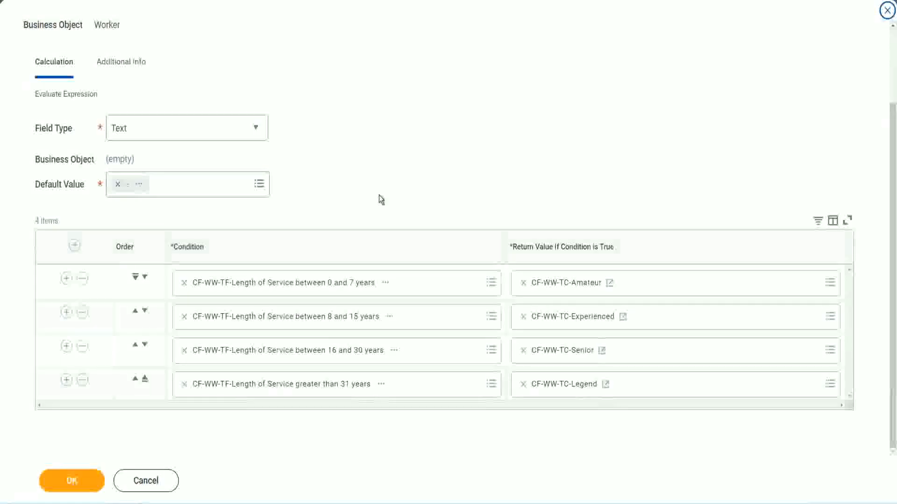
{"action": "scroll", "coordinate": [380, 188], "scroll_direction": "up", "scroll_amount": 1}
{"action": "scroll", "coordinate": [380, 187], "scroll_direction": "up", "scroll_amount": 1}
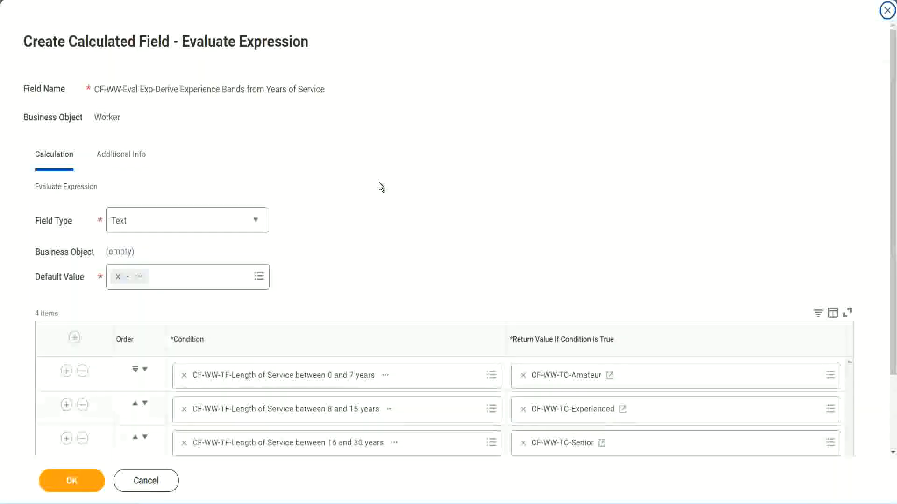
{"action": "scroll", "coordinate": [379, 187], "scroll_direction": "down", "scroll_amount": 2}
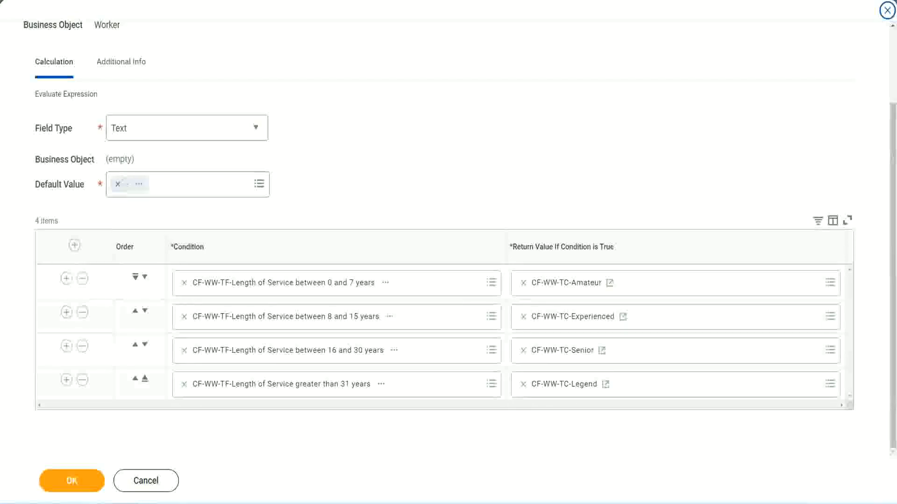
{"action": "left_click_drag", "start_coordinate": [575, 131], "coordinate": [582, 221]}
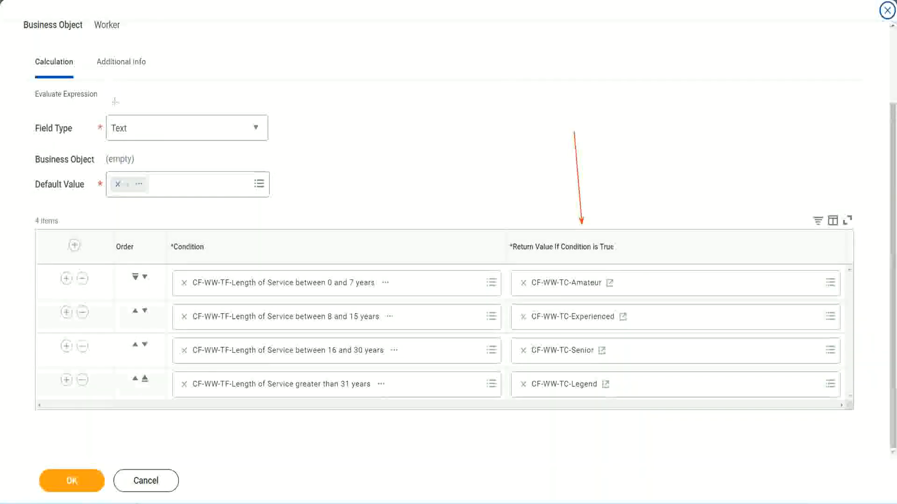
{"action": "left_click_drag", "start_coordinate": [116, 111], "coordinate": [115, 112]}
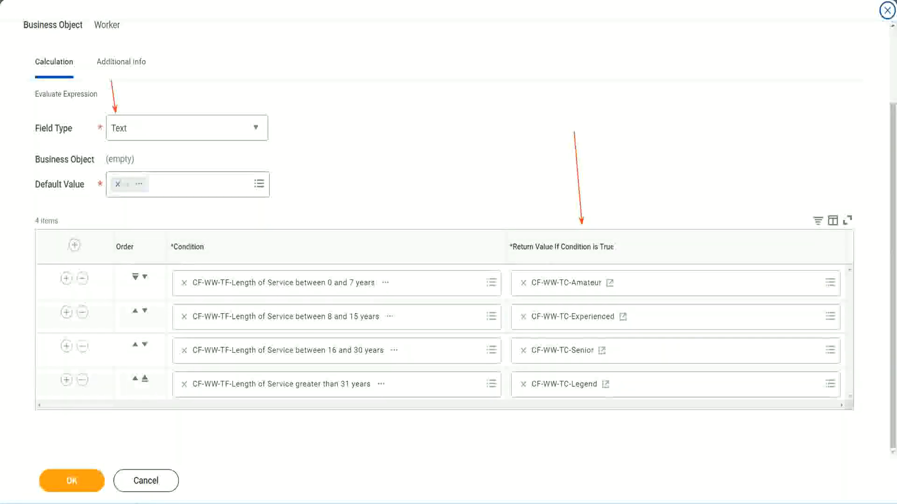
{"action": "left_click", "coordinate": [78, 478]}
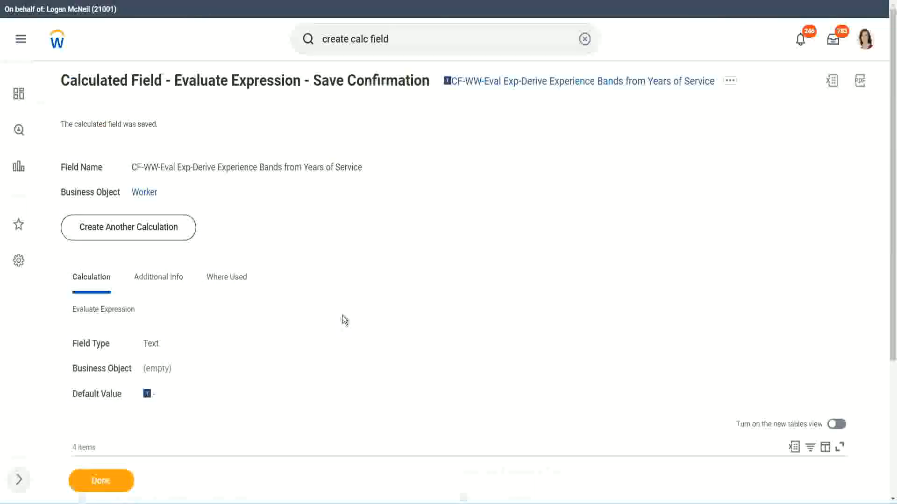
- Review the saved field's conditions and return values, and copy the calculated field's name
{"action": "scroll", "coordinate": [343, 319], "scroll_direction": "down", "scroll_amount": 4}
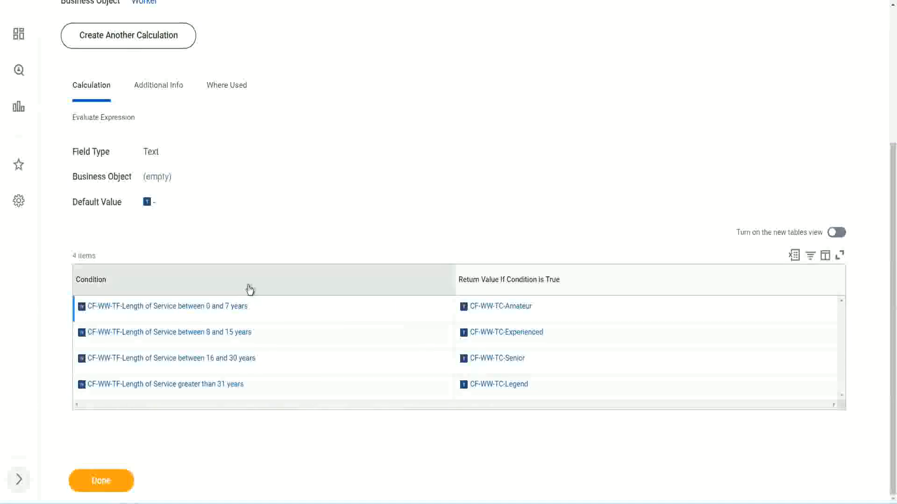
{"action": "scroll", "coordinate": [248, 286], "scroll_direction": "up", "scroll_amount": 4}
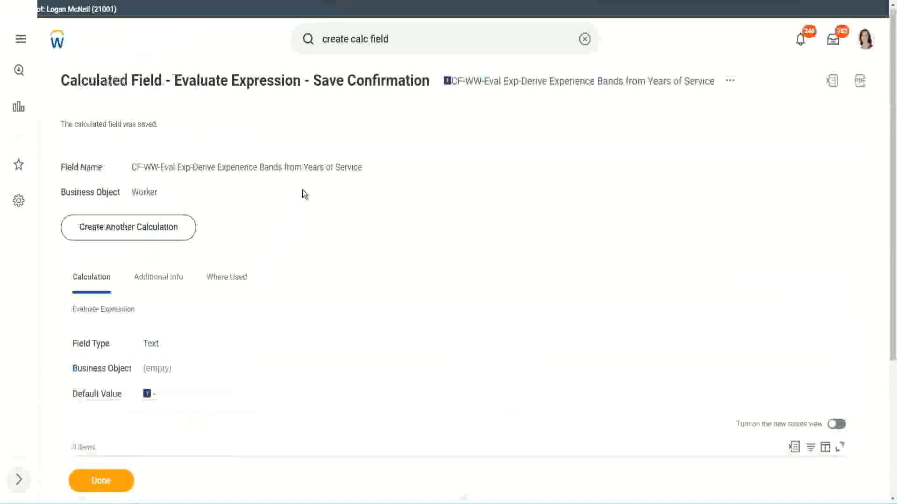
{"action": "right_click", "coordinate": [527, 87]}
{"action": "left_click", "coordinate": [552, 145]}
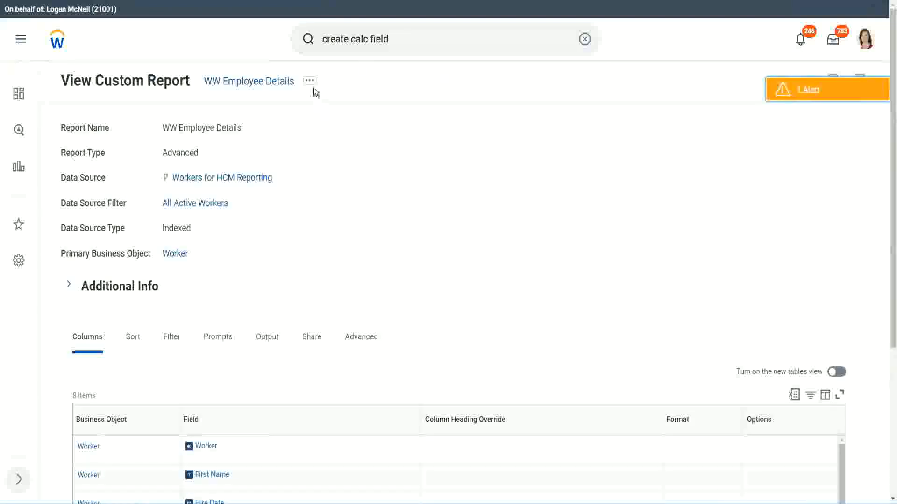
- Open the WW Employee Details custom report for editing and go to its column list
{"action": "left_click", "coordinate": [311, 86]}
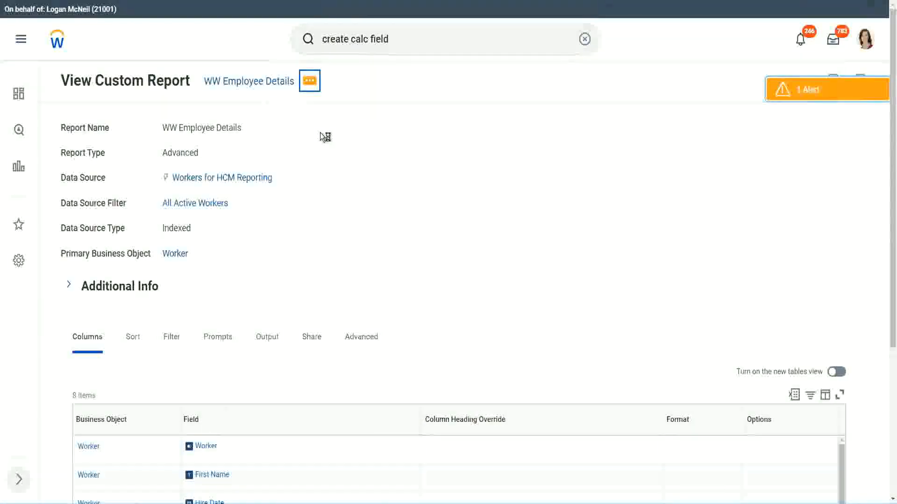
{"action": "mouse_move", "coordinate": [365, 135]}
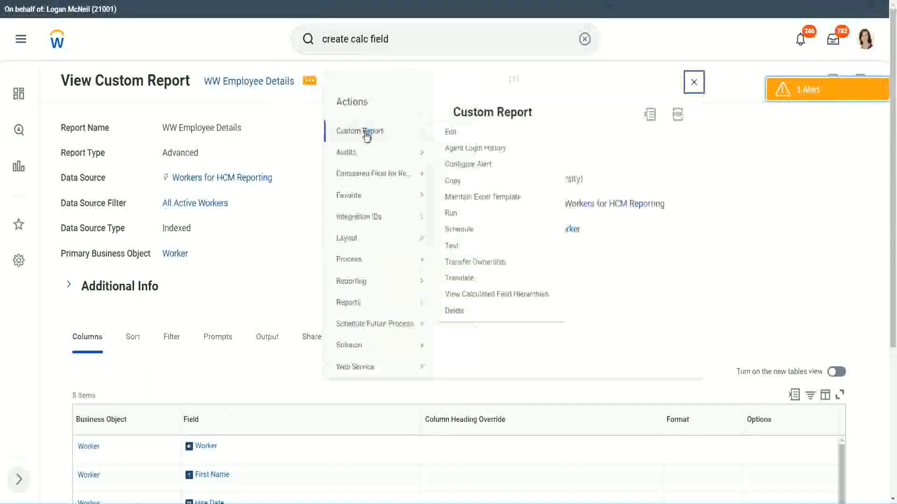
{"action": "left_click", "coordinate": [451, 132]}
{"action": "scroll", "coordinate": [327, 200], "scroll_direction": "down", "scroll_amount": 4}
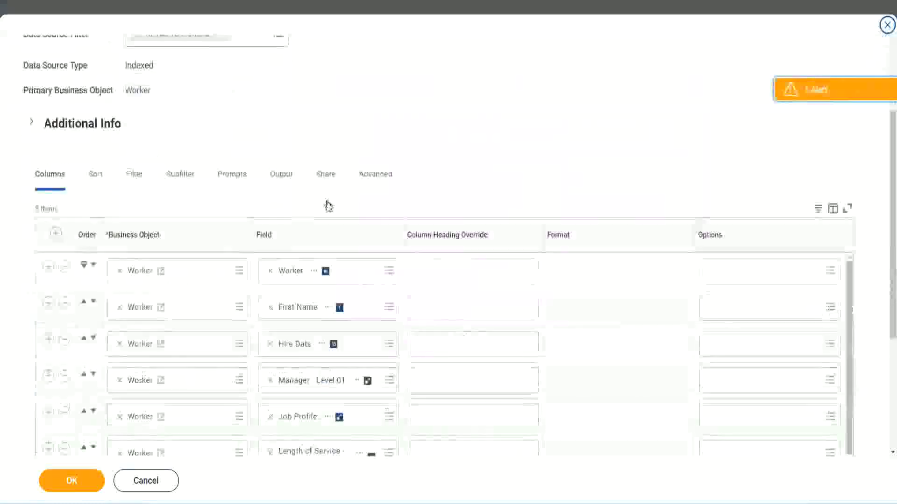
{"action": "scroll", "coordinate": [328, 206], "scroll_direction": "down", "scroll_amount": 2}
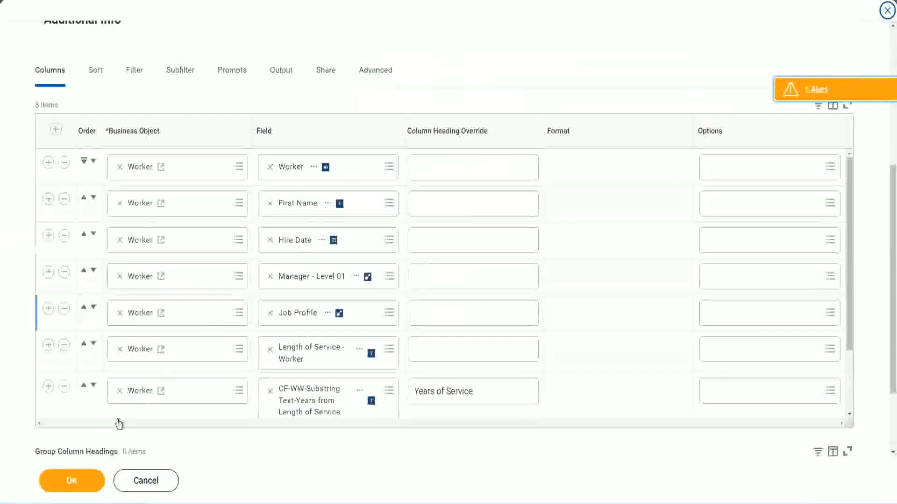
- Add a Worker column at the end of the report with the field CF-WW-Eval Exp-Derive Experience Bands from Years of Service
{"action": "left_click", "coordinate": [48, 388]}
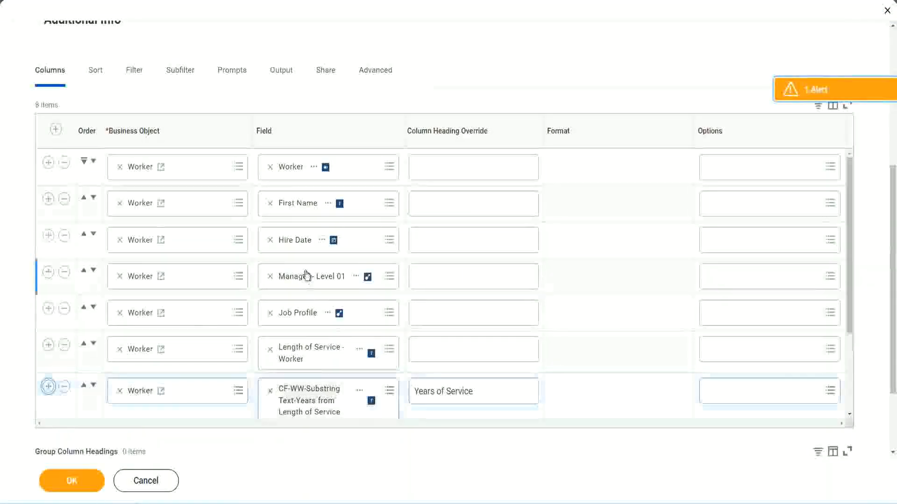
{"action": "scroll", "coordinate": [470, 306], "scroll_direction": "down", "scroll_amount": 2}
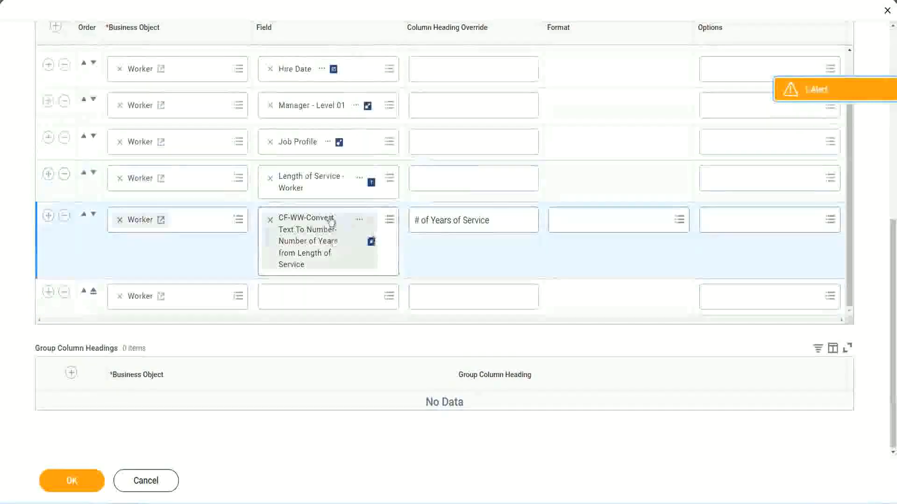
{"action": "left_click", "coordinate": [293, 296]}
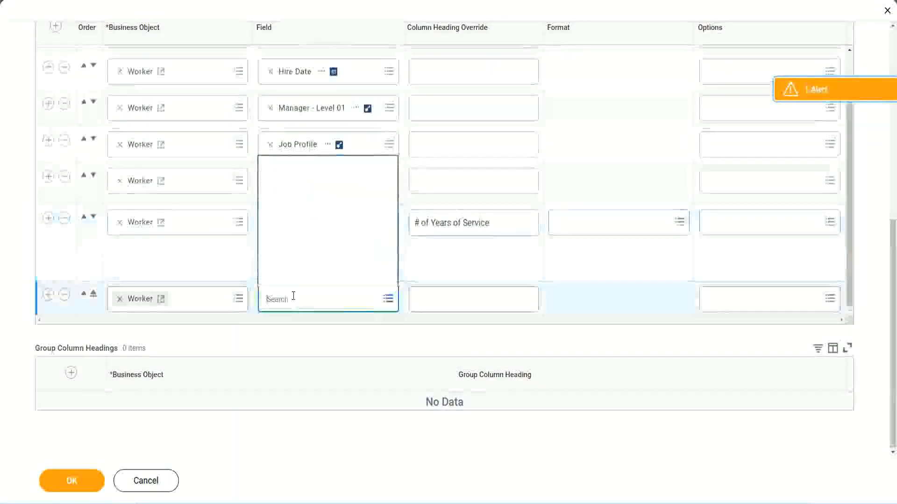
{"action": "key", "text": "ctrl+v"}
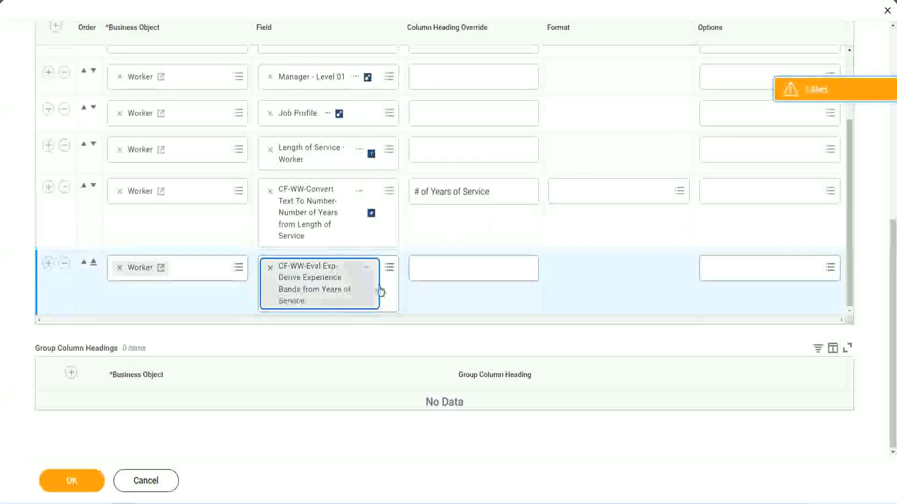
- Set the new column's heading override to Experience Bands and save the report definition
{"action": "left_click", "coordinate": [457, 269]}
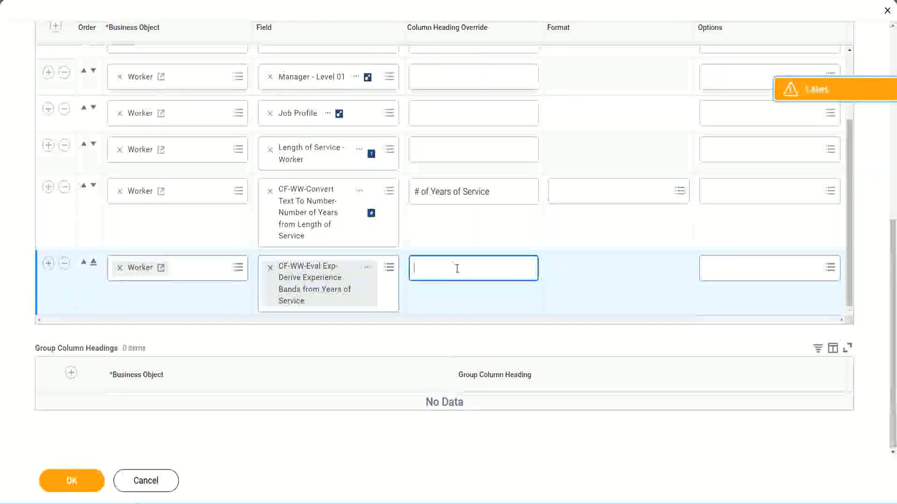
{"action": "type", "text": "E"}
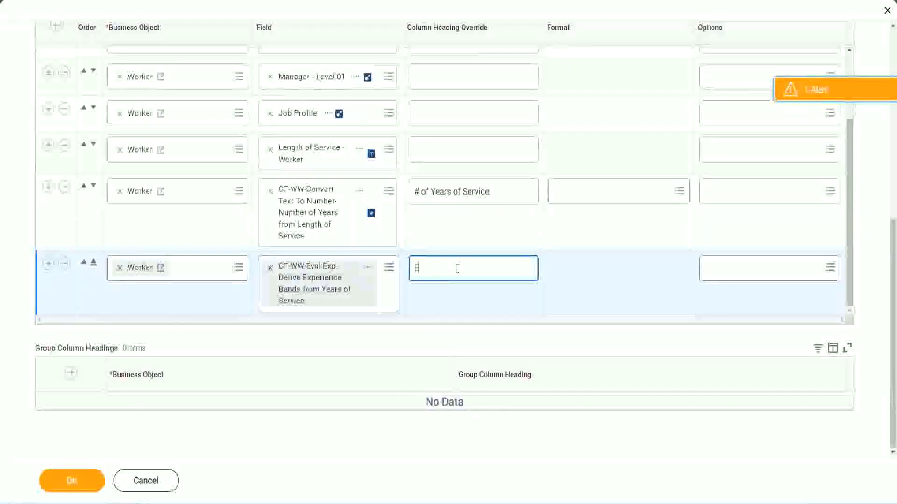
{"action": "type", "text": "xperience Bands"}
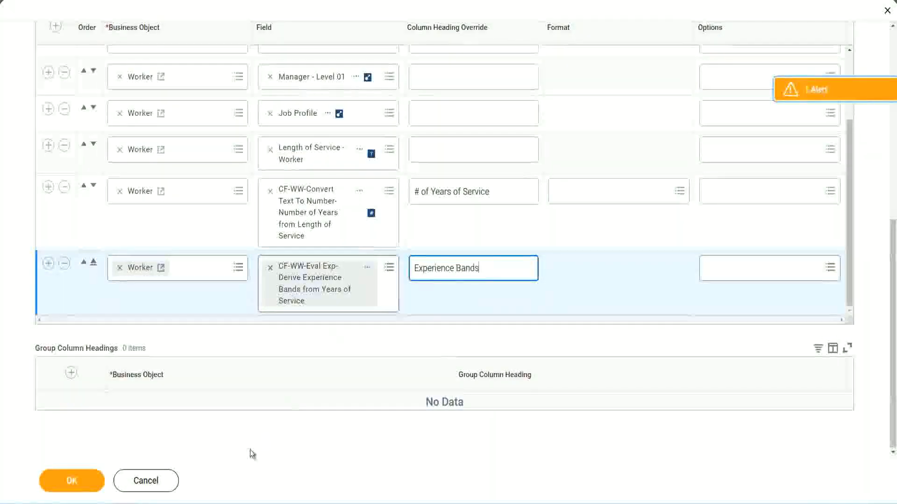
{"action": "left_click", "coordinate": [72, 481]}
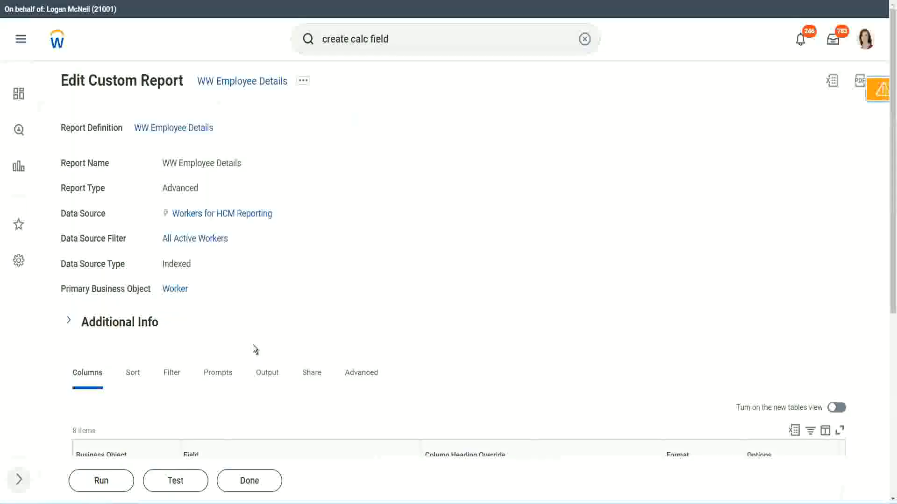
- Run the WW Employee Details report and check the first worker's years of service against the Experience Bands value
{"action": "scroll", "coordinate": [279, 316], "scroll_direction": "down", "scroll_amount": 4}
{"action": "left_click", "coordinate": [105, 481]}
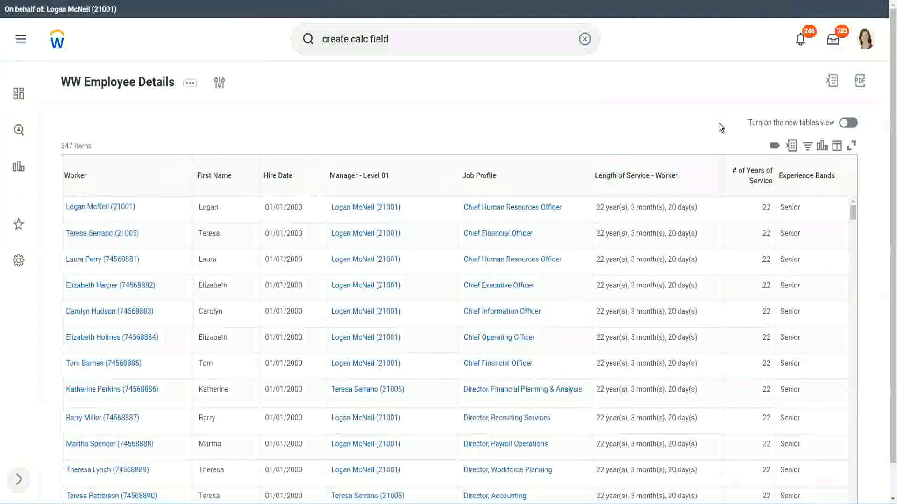
{"action": "scroll", "coordinate": [769, 179], "scroll_direction": "down", "scroll_amount": 1}
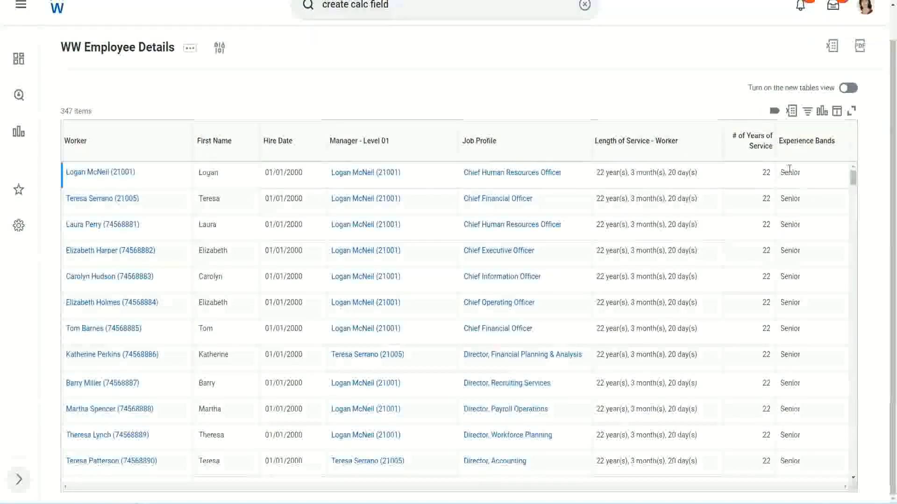
{"action": "double_click", "coordinate": [765, 174]}
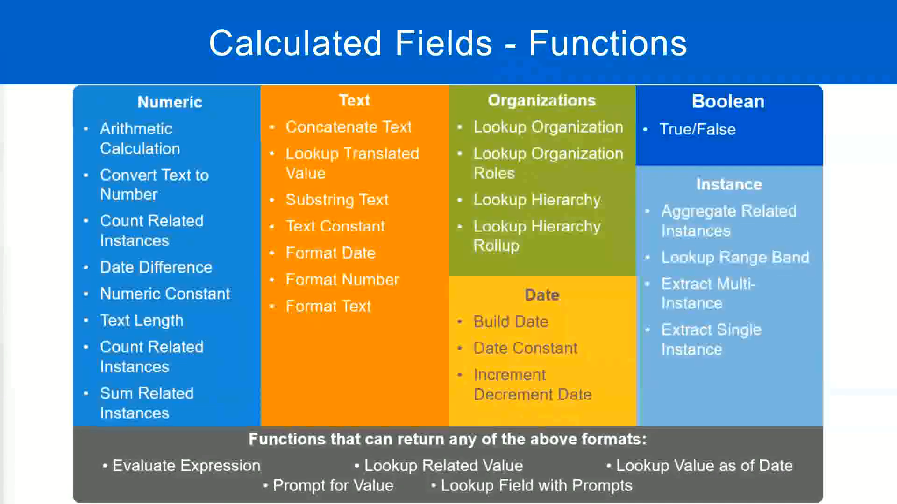
- Switch to the Notepad++ notes and check which experience band is defined for 16 - 30 years
{"action": "key", "text": "alt+Tab"}
{"action": "left_click", "coordinate": [230, 164]}
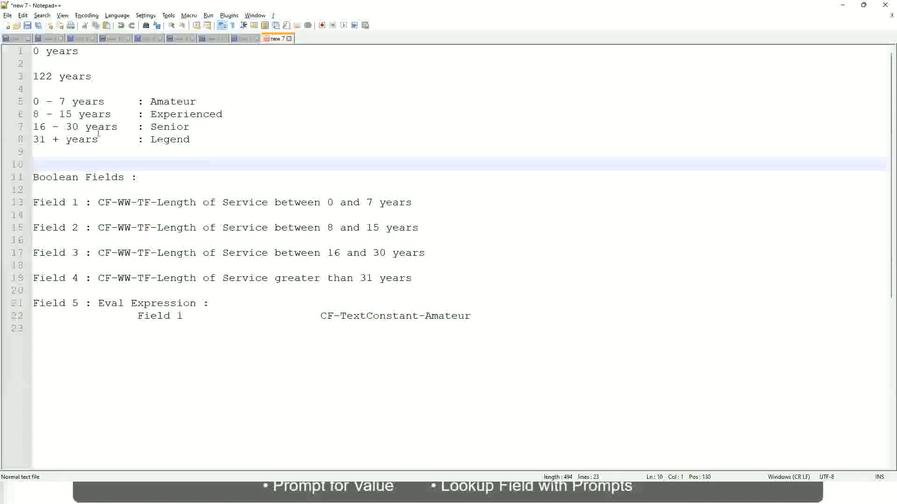
{"action": "left_click", "coordinate": [160, 125]}
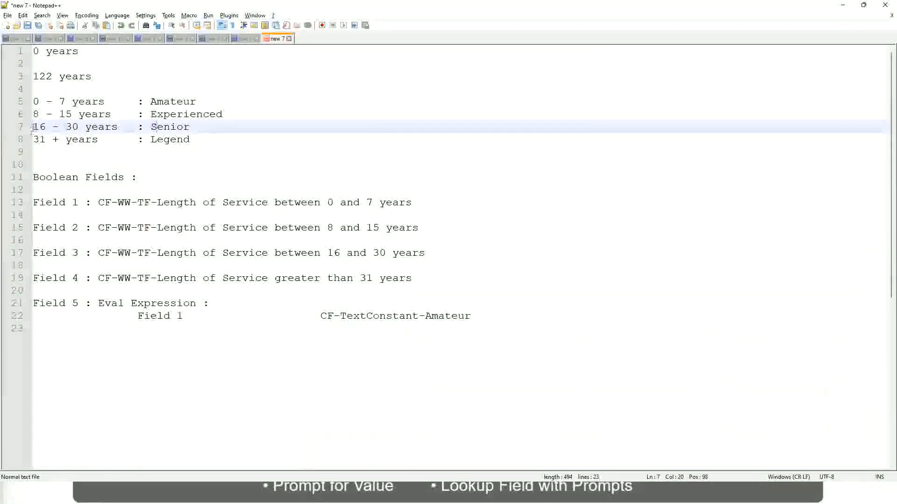
{"action": "left_click_drag", "start_coordinate": [32, 128], "coordinate": [87, 128]}
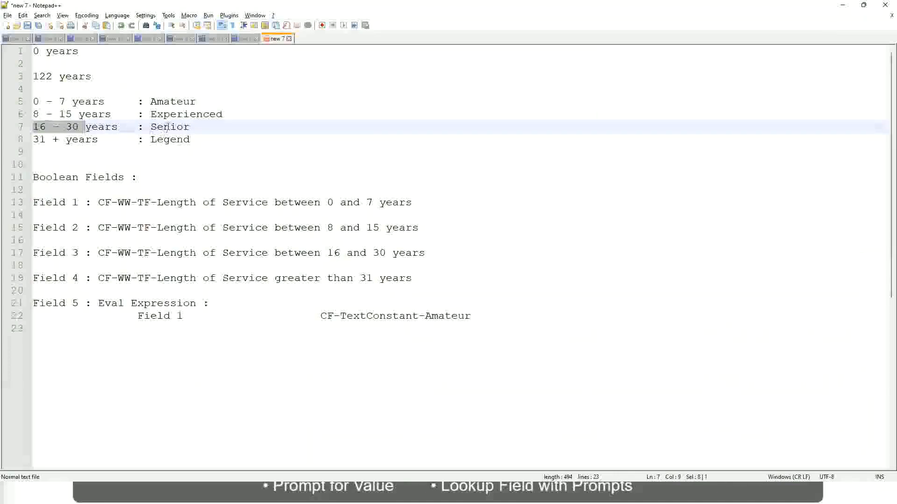
{"action": "double_click", "coordinate": [166, 127]}
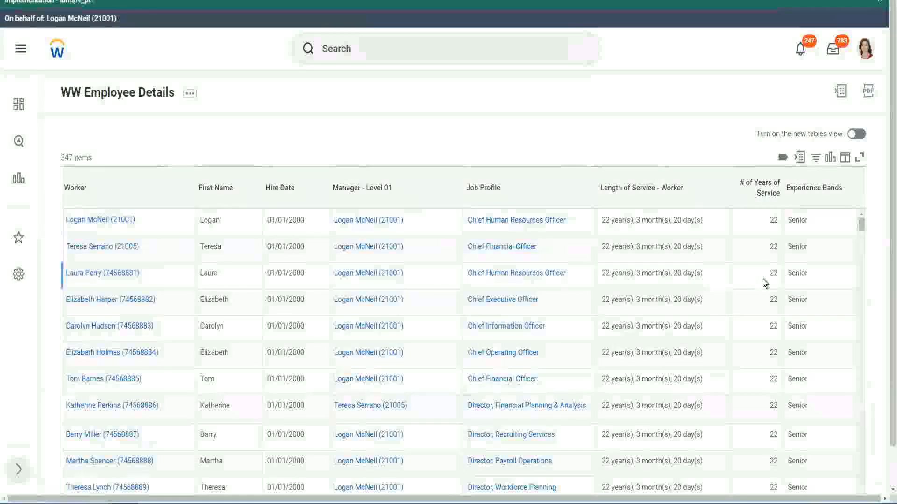
- Return to the Workday report output and compare the years of service with the experience band across the worker rows
{"action": "scroll", "coordinate": [774, 280], "scroll_direction": "down", "scroll_amount": 3}
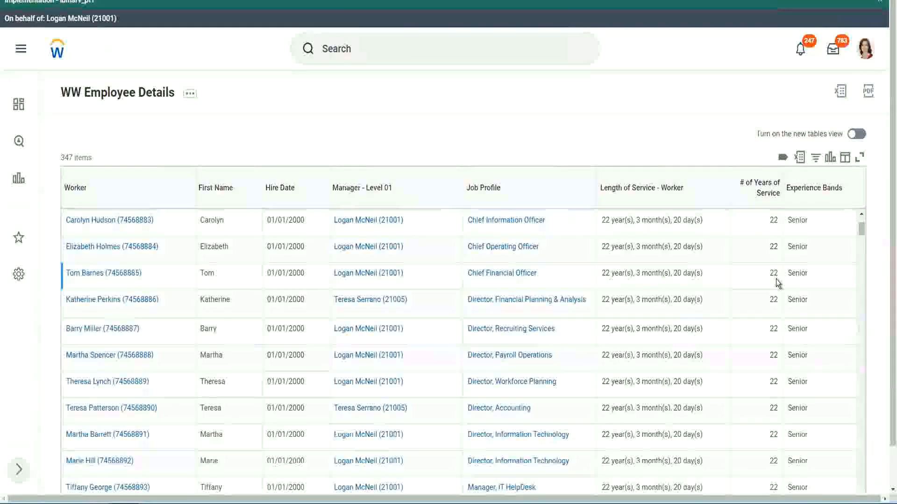
{"action": "scroll", "coordinate": [775, 283], "scroll_direction": "down", "scroll_amount": 7}
{"action": "scroll", "coordinate": [784, 312], "scroll_direction": "down", "scroll_amount": 7}
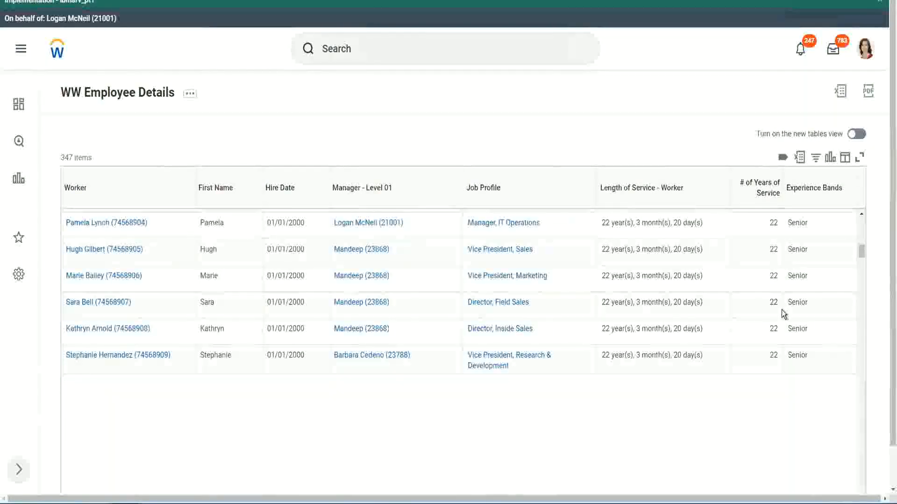
{"action": "scroll", "coordinate": [794, 322], "scroll_direction": "down", "scroll_amount": 1}
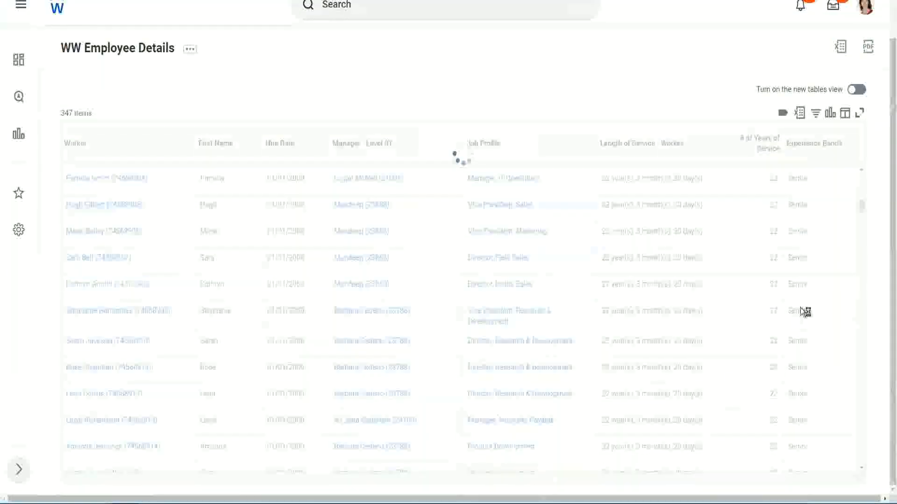
{"action": "scroll", "coordinate": [832, 266], "scroll_direction": "down", "scroll_amount": 5}
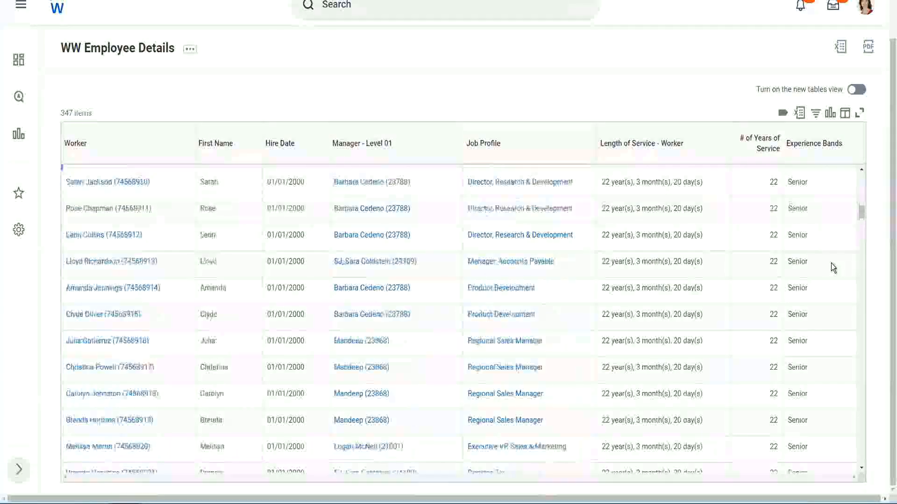
{"action": "scroll", "coordinate": [831, 267], "scroll_direction": "down", "scroll_amount": 3}
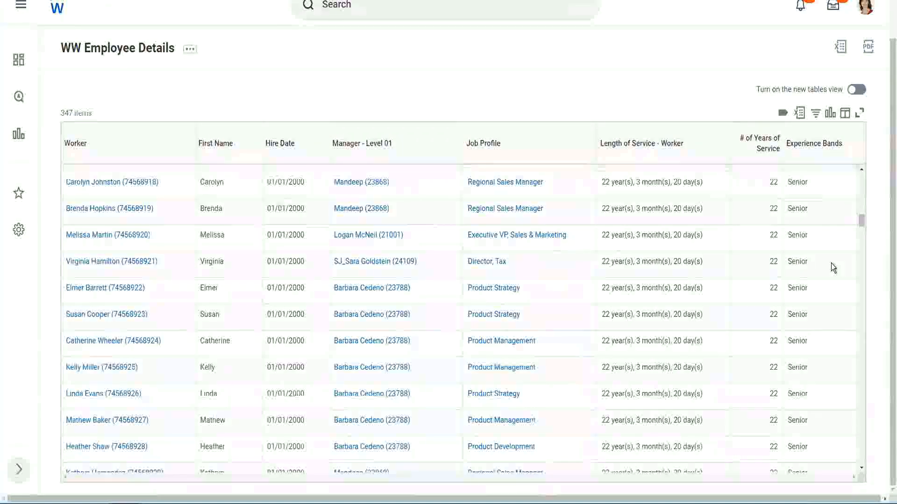
{"action": "scroll", "coordinate": [831, 262], "scroll_direction": "down", "scroll_amount": 8}
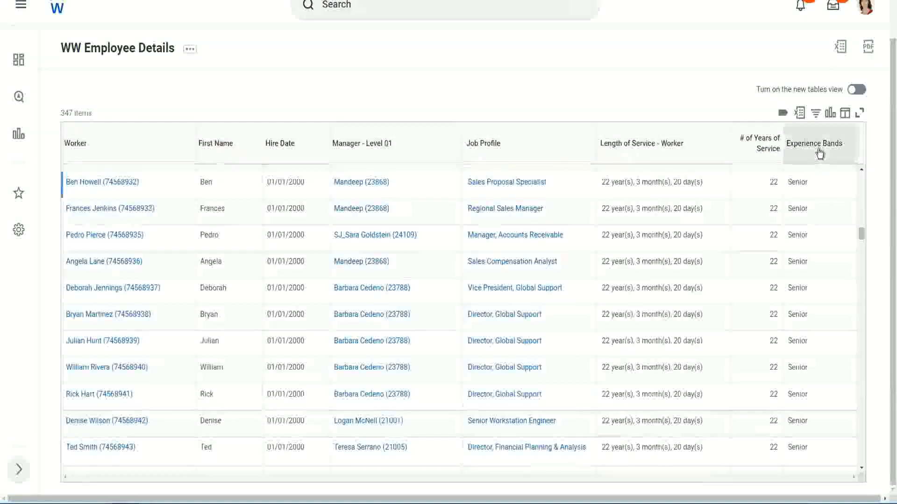
- Filter the Experience Bands column for values containing Amateur
{"action": "left_click", "coordinate": [819, 154]}
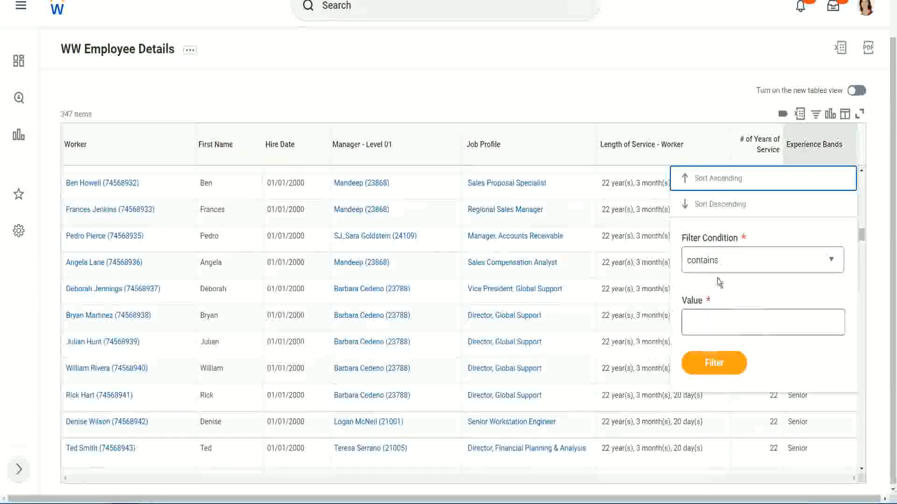
{"action": "left_click", "coordinate": [711, 314]}
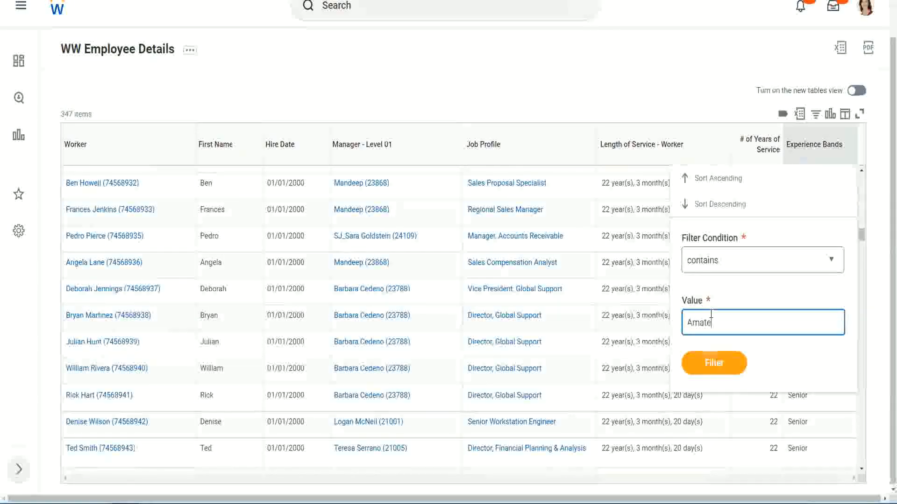
{"action": "type", "text": "Amateur"}
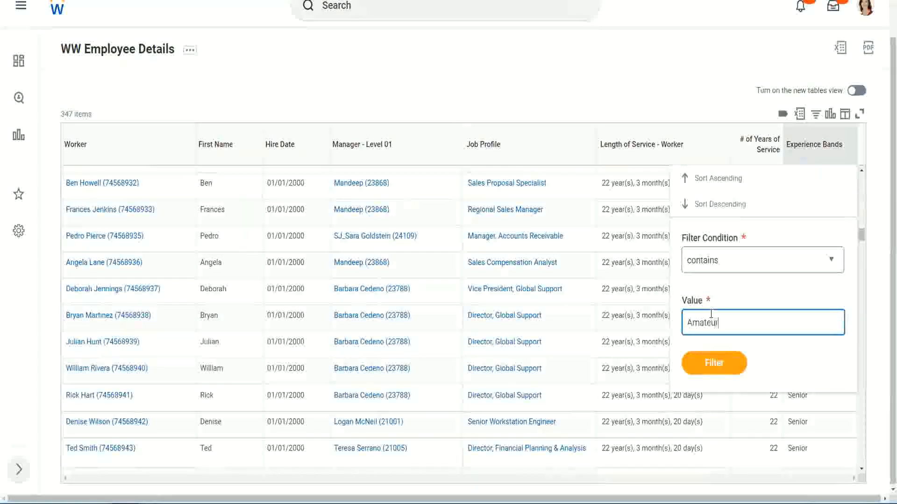
{"action": "left_click", "coordinate": [708, 368]}
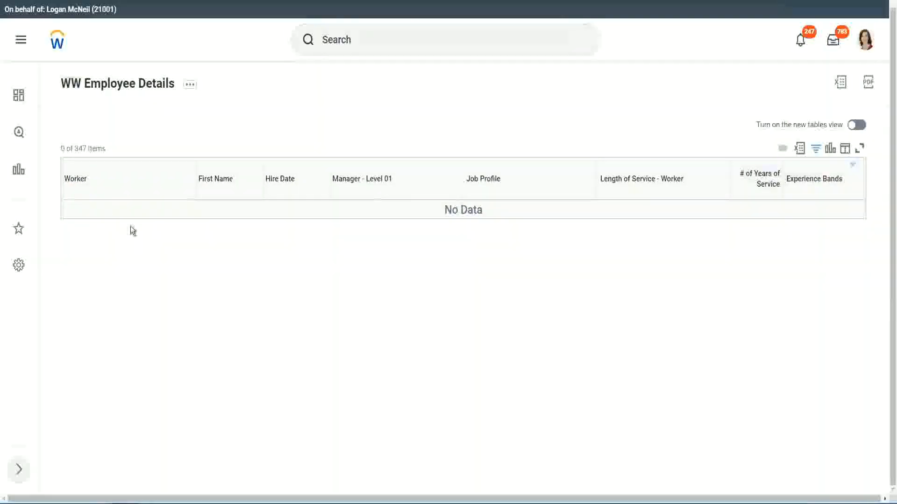
- Change the Experience Bands column filter to values containing Legend
{"action": "left_click", "coordinate": [812, 179]}
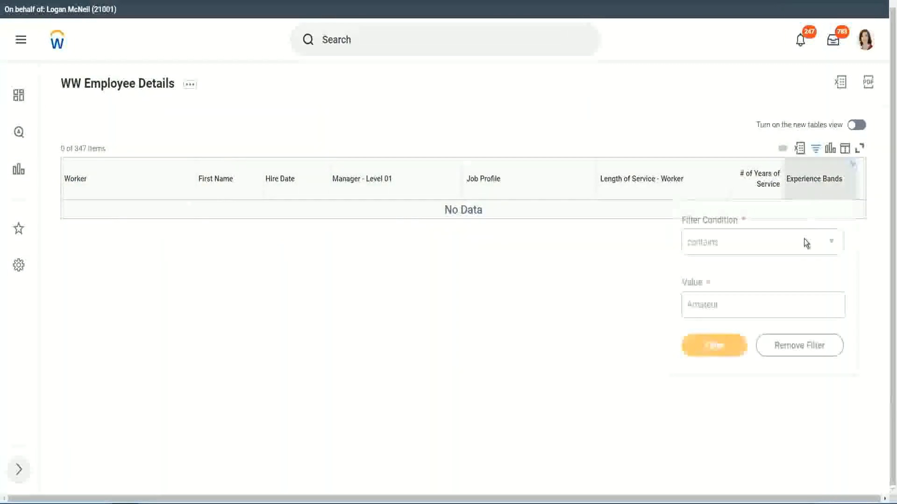
{"action": "left_click", "coordinate": [725, 302]}
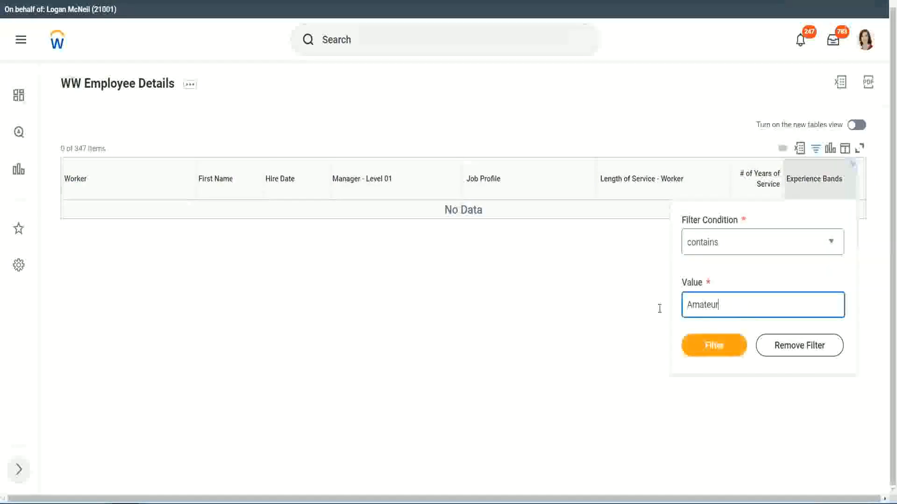
{"action": "left_click_drag", "start_coordinate": [659, 309], "coordinate": [640, 306]}
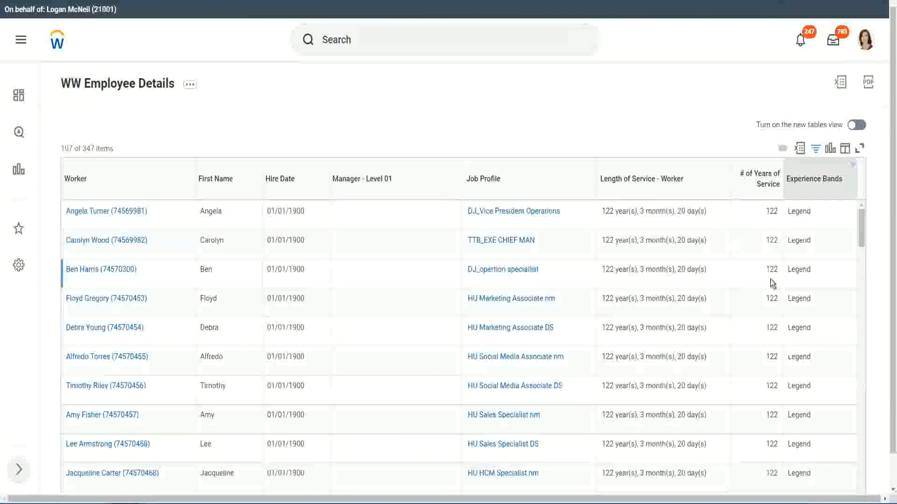
- Examine the hire dates and years of service of the Legend workers through to the end of the filtered list
{"action": "scroll", "coordinate": [770, 279], "scroll_direction": "down", "scroll_amount": 10}
{"action": "scroll", "coordinate": [769, 278], "scroll_direction": "down", "scroll_amount": 5}
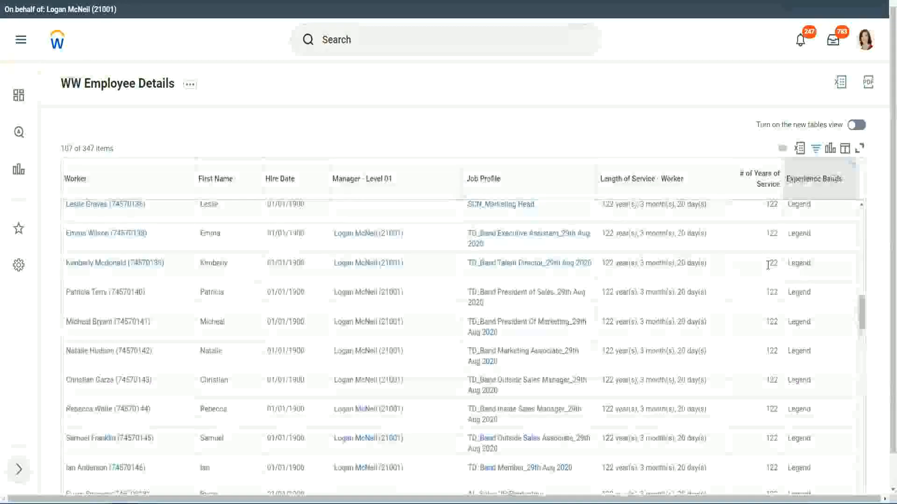
{"action": "scroll", "coordinate": [769, 266], "scroll_direction": "down", "scroll_amount": 10}
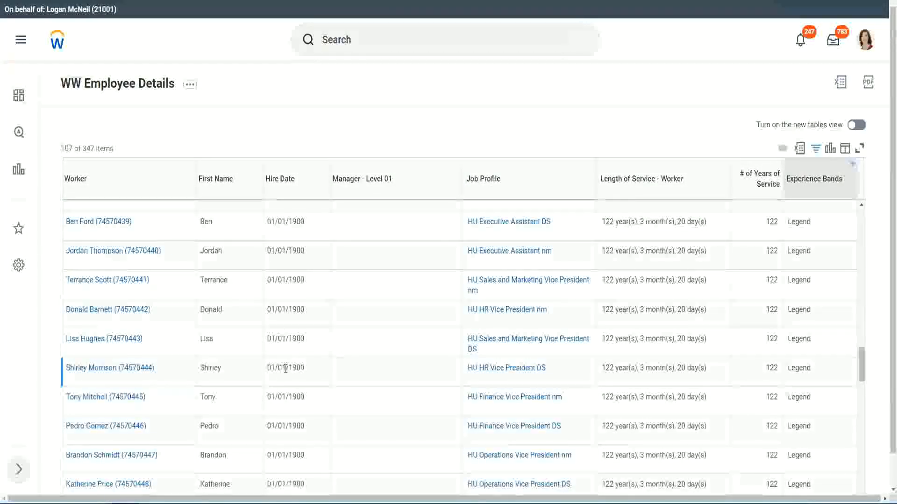
{"action": "double_click", "coordinate": [292, 367]}
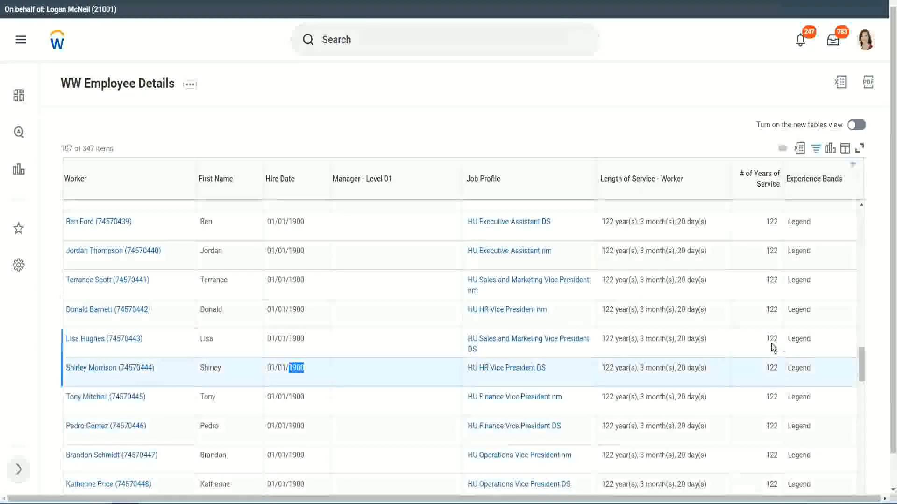
{"action": "scroll", "coordinate": [766, 348], "scroll_direction": "down", "scroll_amount": 1}
{"action": "scroll", "coordinate": [763, 351], "scroll_direction": "down", "scroll_amount": 3}
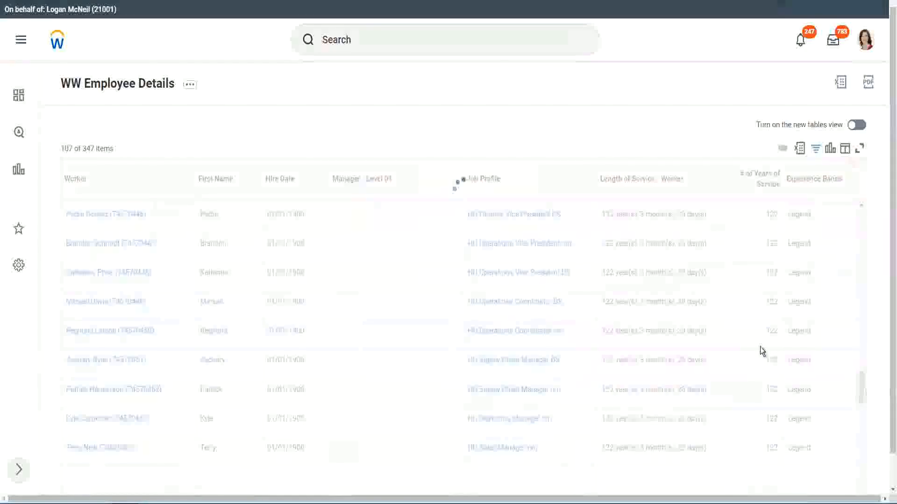
{"action": "scroll", "coordinate": [760, 351], "scroll_direction": "down", "scroll_amount": 3}
{"action": "scroll", "coordinate": [760, 348], "scroll_direction": "down", "scroll_amount": 10}
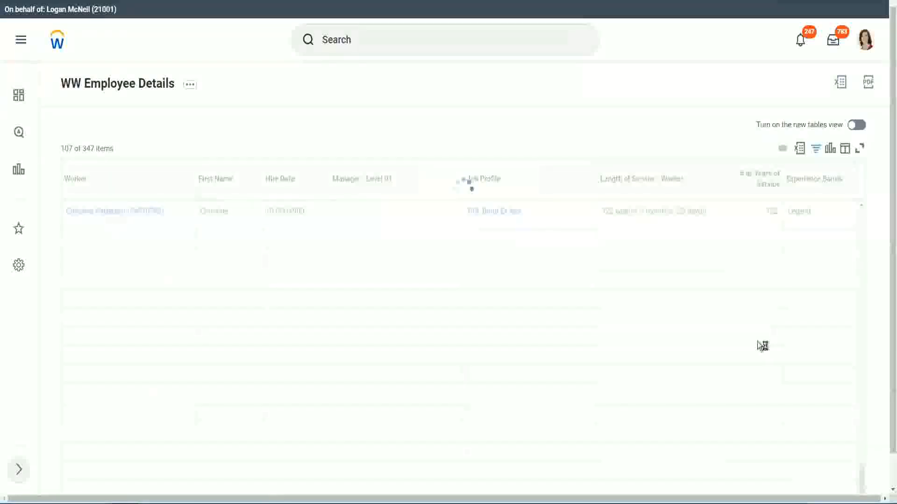
{"action": "scroll", "coordinate": [748, 307], "scroll_direction": "down", "scroll_amount": 5}
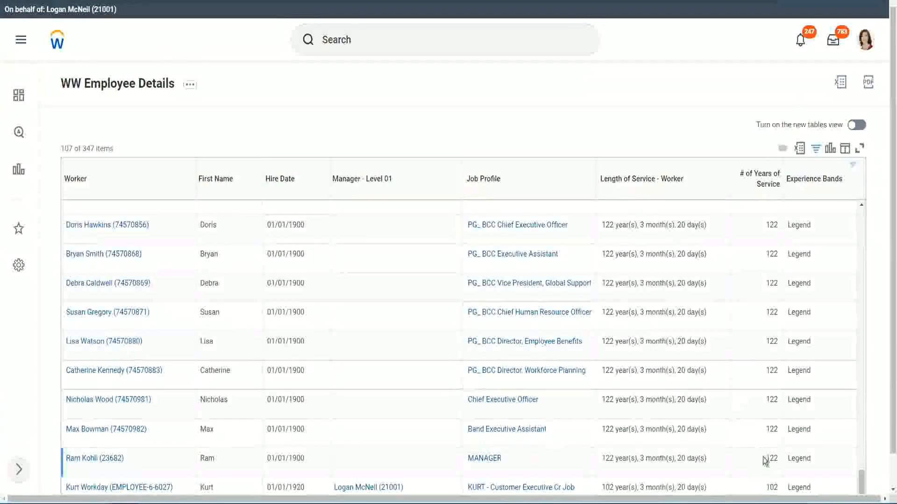
{"action": "double_click", "coordinate": [768, 486]}
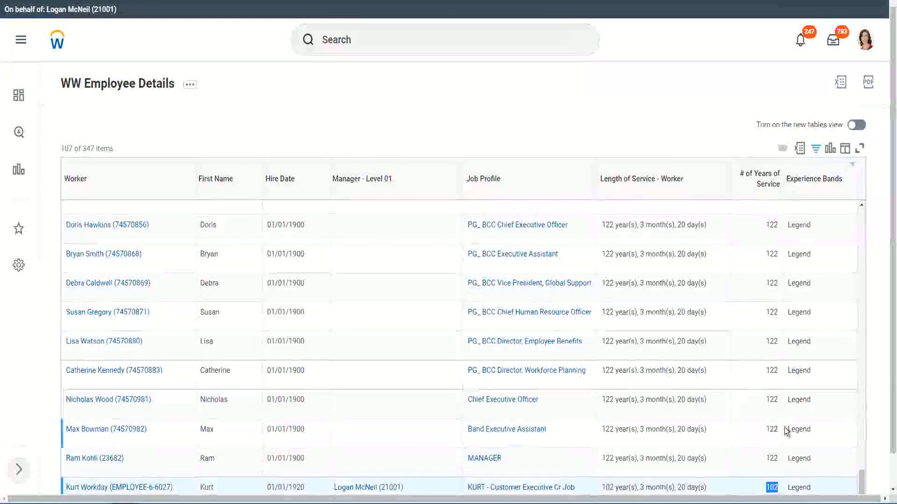
{"action": "left_click_drag", "start_coordinate": [771, 400], "coordinate": [779, 400]}
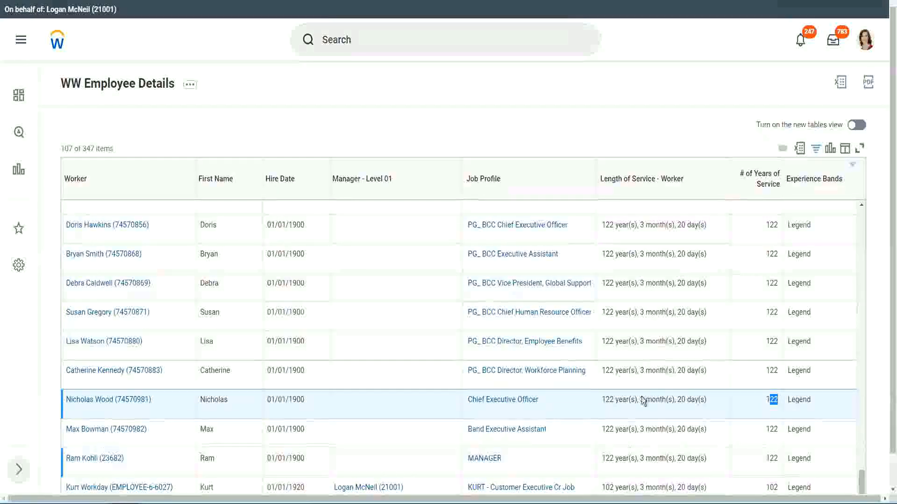
{"action": "left_click", "coordinate": [752, 371]}
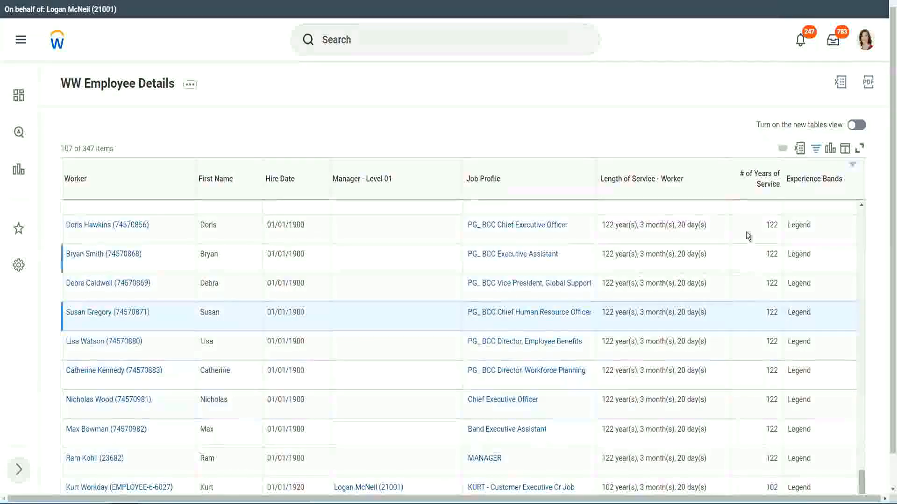
- Change the Experience Bands column filter to values containing Experienced
{"action": "left_click", "coordinate": [820, 184]}
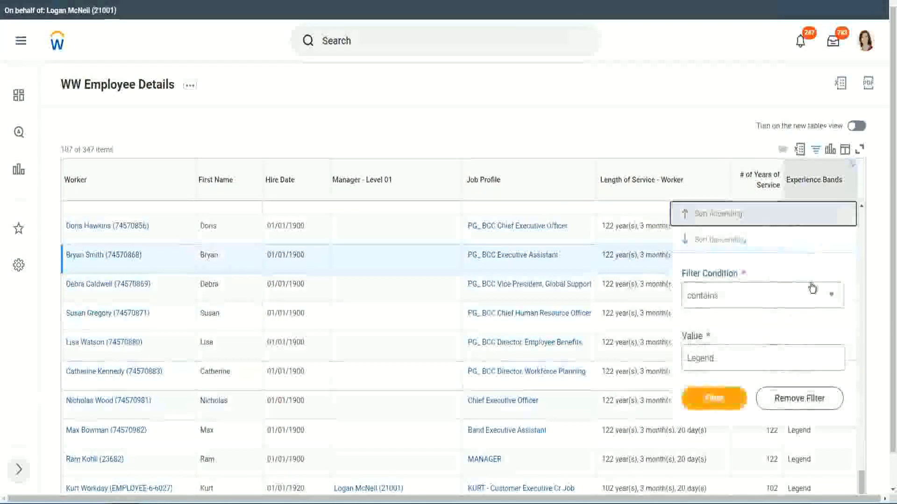
{"action": "left_click", "coordinate": [734, 358]}
{"action": "left_click_drag", "start_coordinate": [734, 358], "coordinate": [618, 361]}
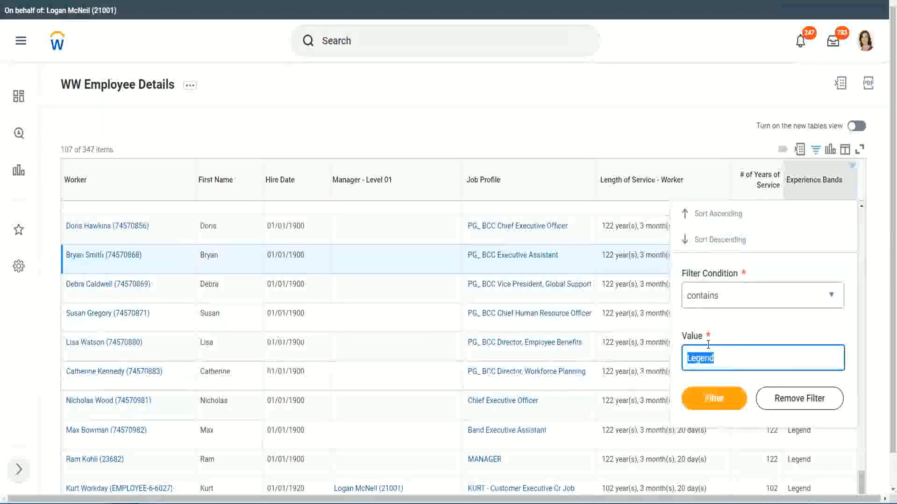
{"action": "type", "text": "Ex"}
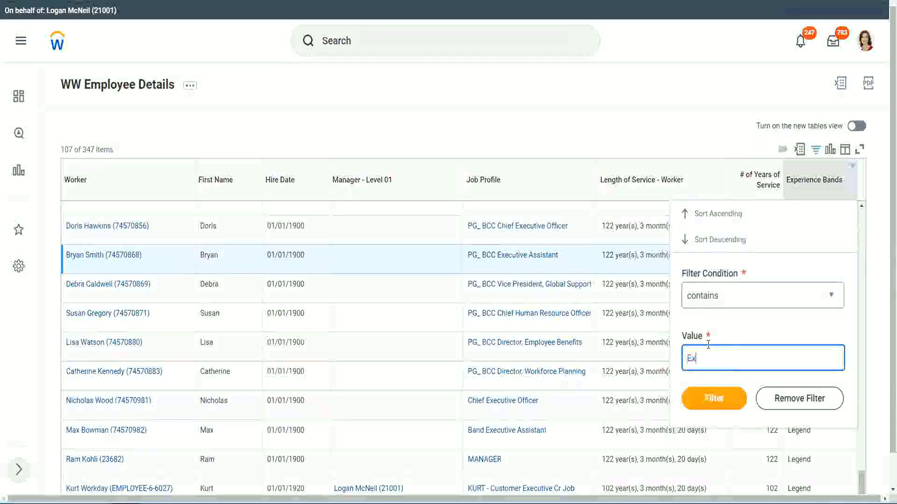
{"action": "type", "text": "pe"}
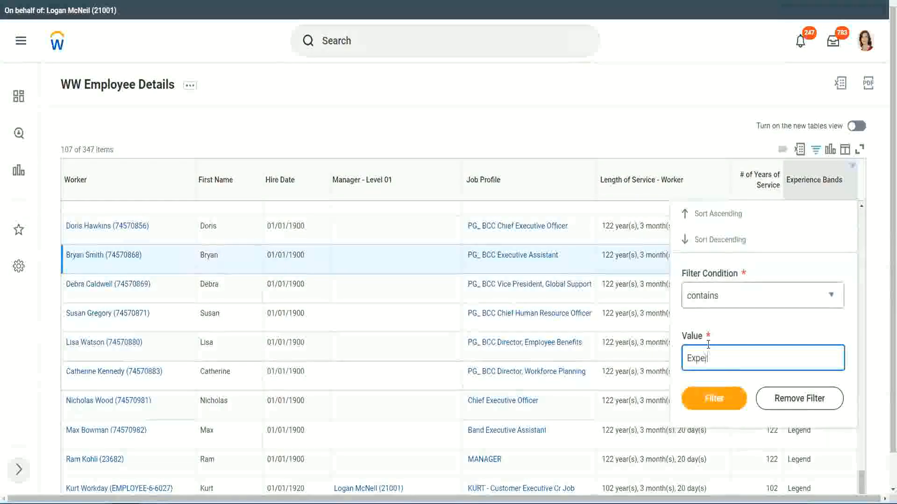
{"action": "type", "text": "rienced"}
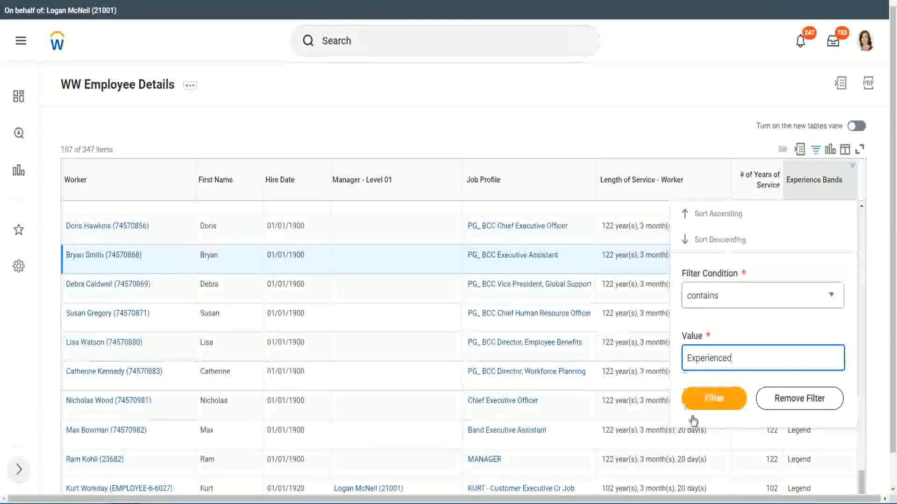
{"action": "left_click", "coordinate": [719, 398]}
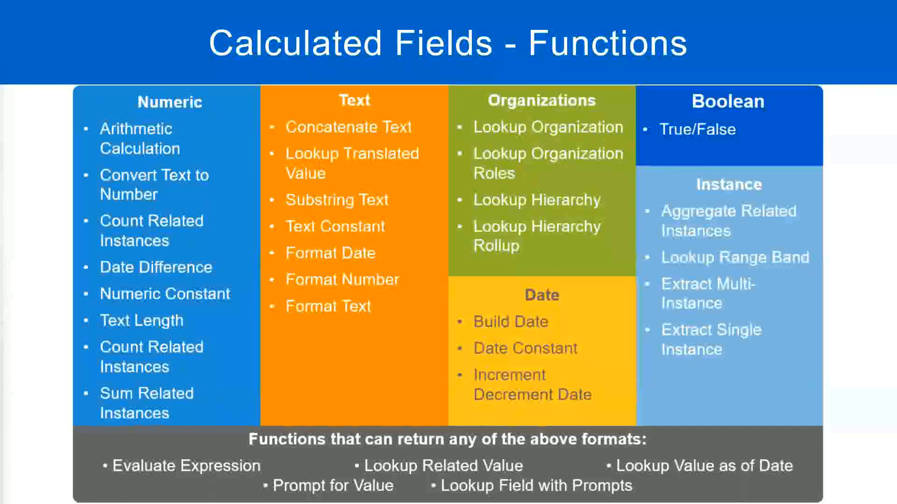
- Switch to the Notepad++ notes and check the year range defined for the Experienced band
{"action": "key", "text": "alt+Tab"}
{"action": "left_click_drag", "start_coordinate": [40, 115], "coordinate": [70, 115]}
{"action": "left_click", "coordinate": [74, 114]}
{"action": "left_click", "coordinate": [104, 115]}
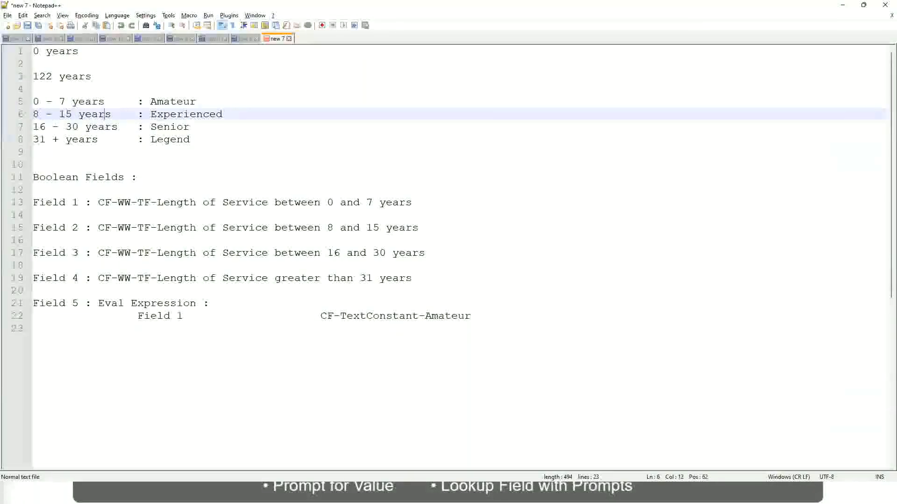
- Return to the Workday report and compare the years of service with the Experienced band down the filtered worker rows
{"action": "key", "text": "alt+Tab"}
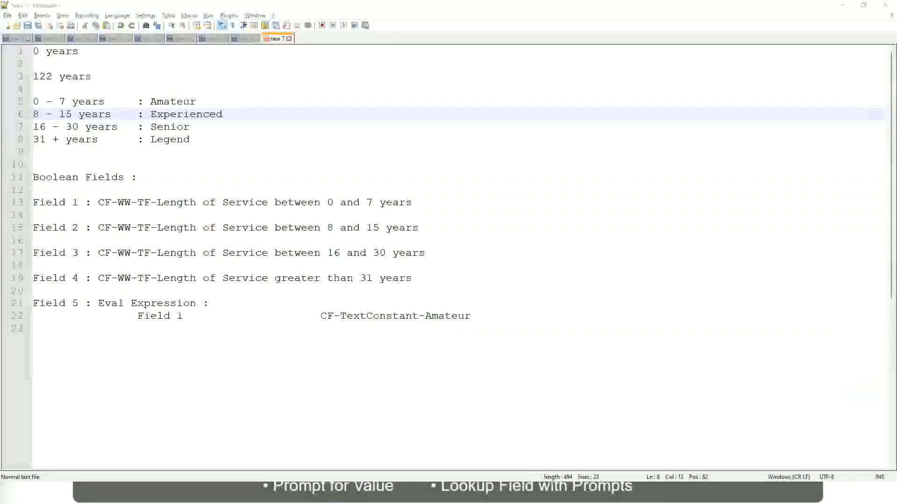
{"action": "scroll", "coordinate": [776, 346], "scroll_direction": "down", "scroll_amount": 2}
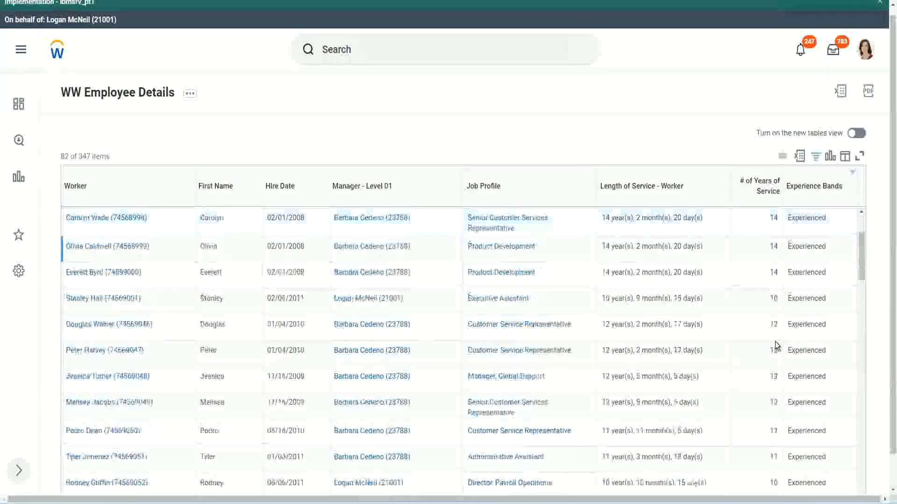
{"action": "left_click_drag", "start_coordinate": [767, 245], "coordinate": [793, 255]}
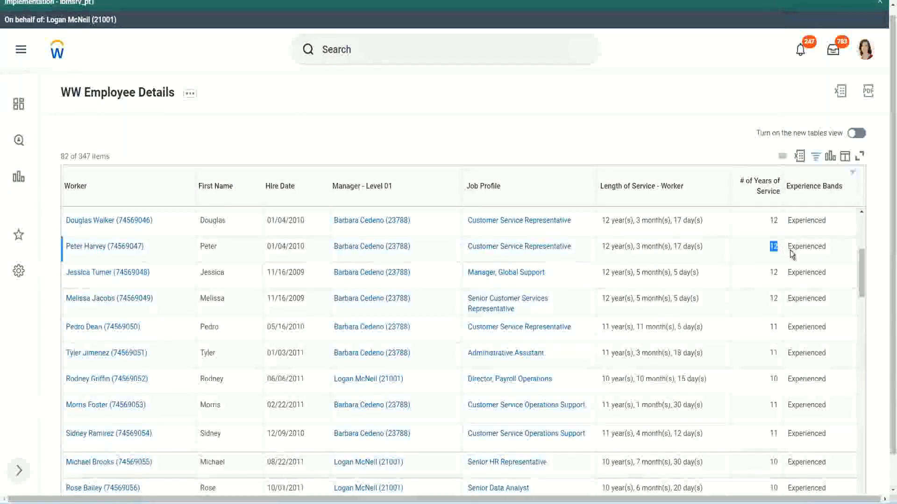
{"action": "double_click", "coordinate": [799, 246]}
{"action": "scroll", "coordinate": [770, 353], "scroll_direction": "down", "scroll_amount": 2}
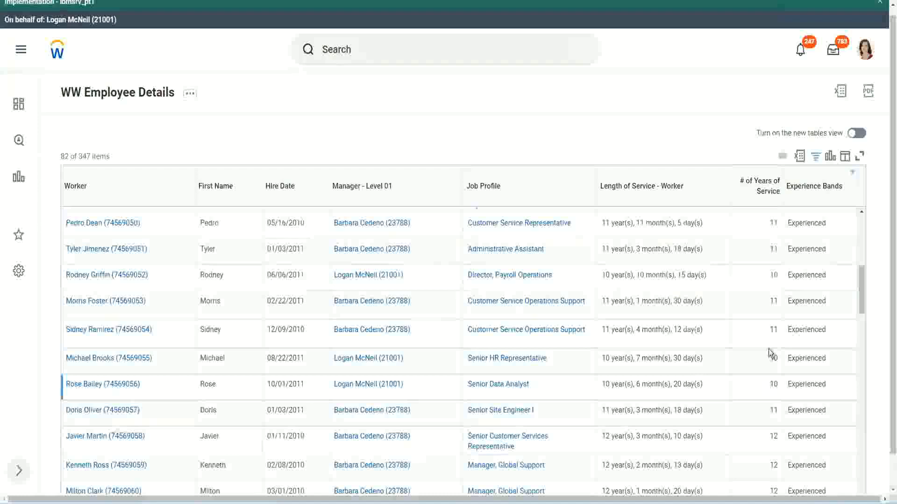
{"action": "left_click", "coordinate": [772, 329]}
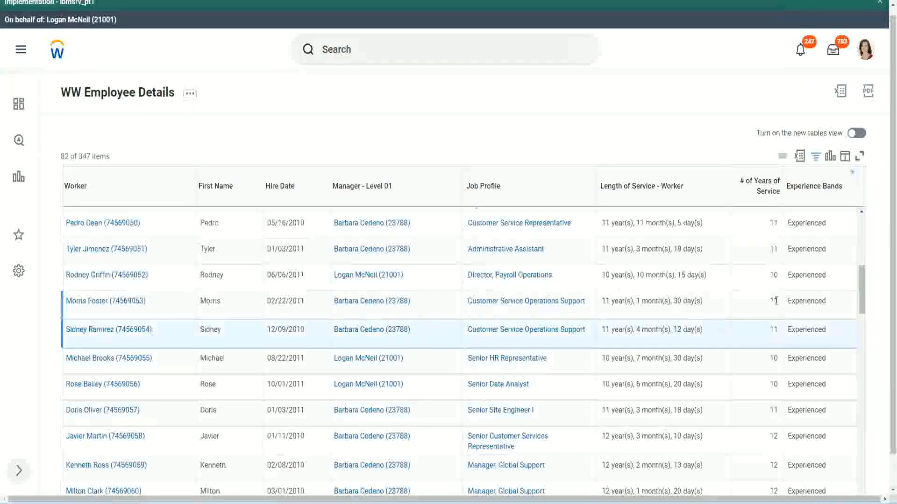
{"action": "left_click", "coordinate": [794, 301]}
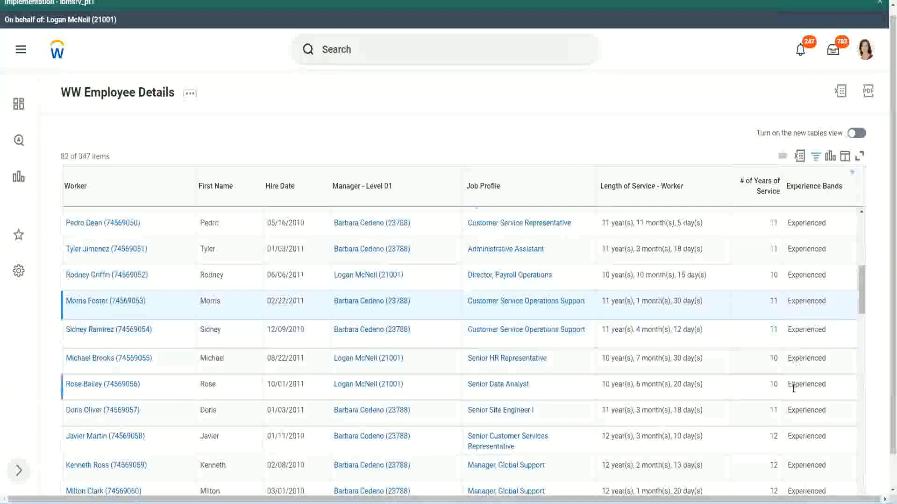
{"action": "scroll", "coordinate": [793, 388], "scroll_direction": "down", "scroll_amount": 5}
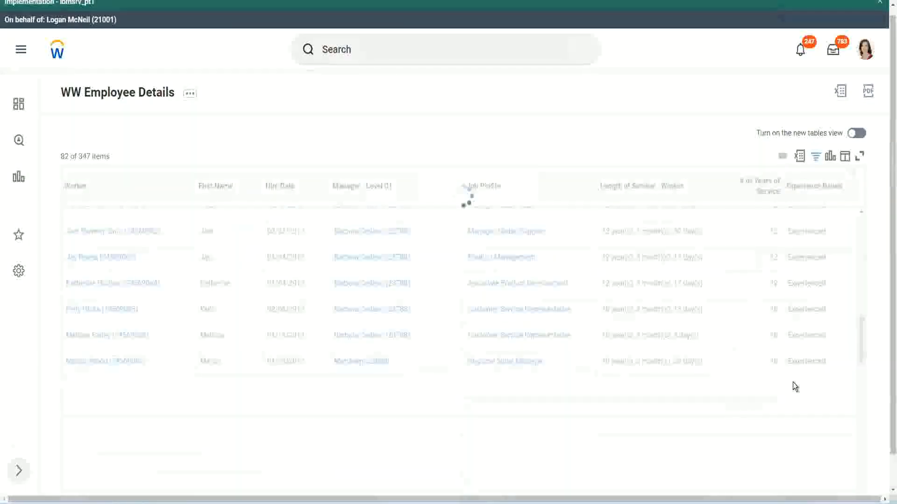